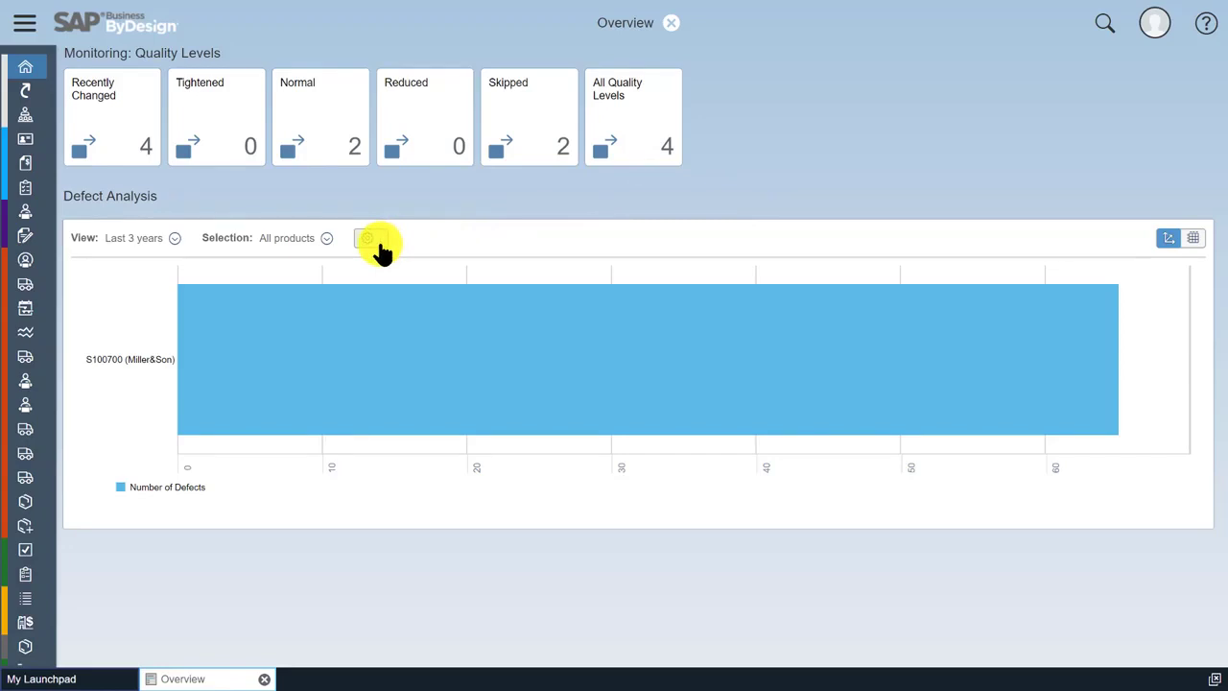
# Open the Defect Analysis report for data analysis and switch it to the number of defects by defect type per top 10 products
pyautogui.click(379, 248)
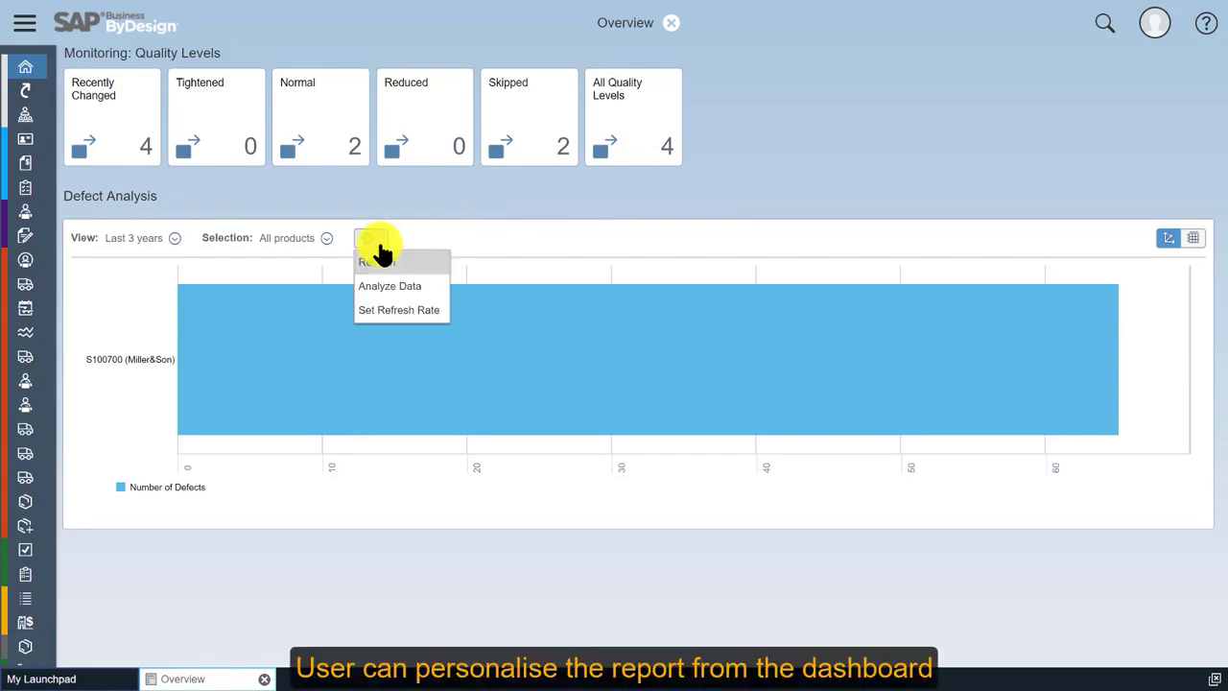
pyautogui.click(386, 281)
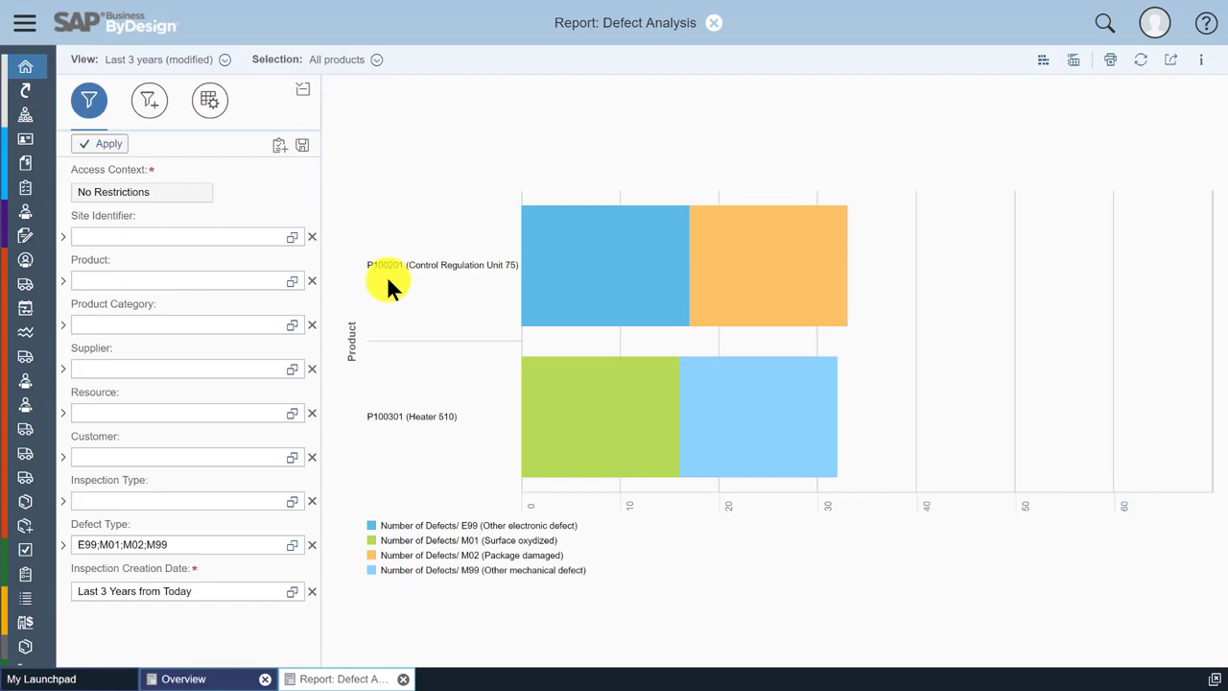
pyautogui.click(226, 61)
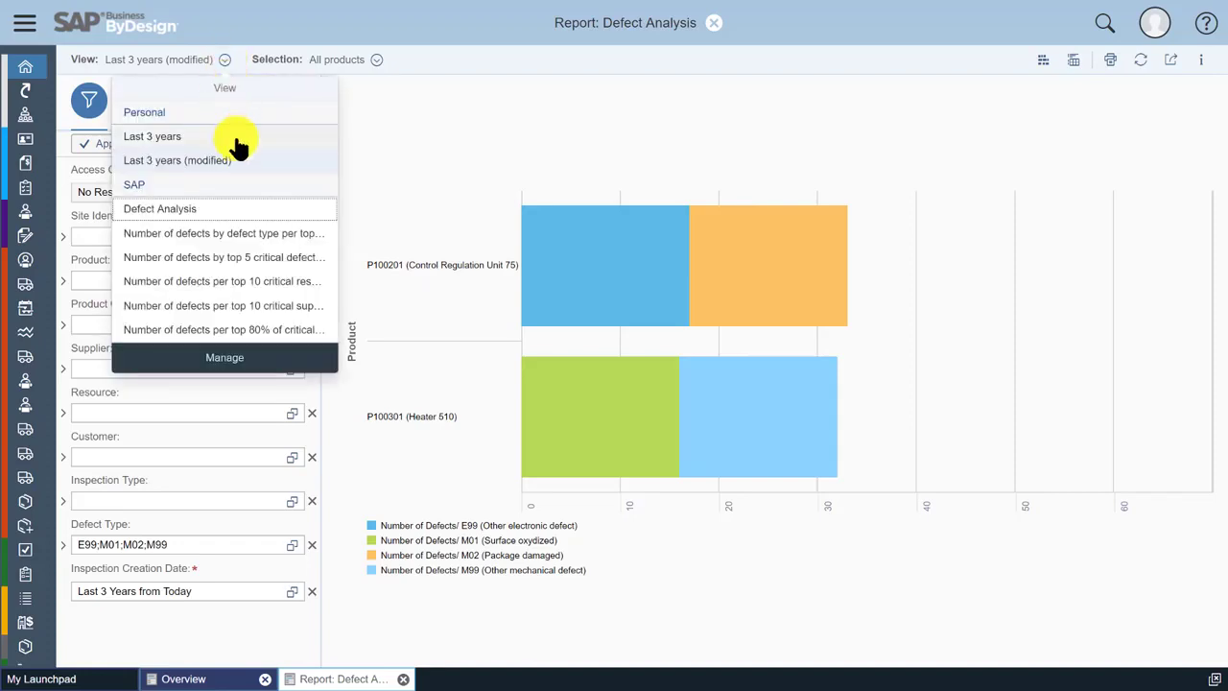
pyautogui.click(307, 233)
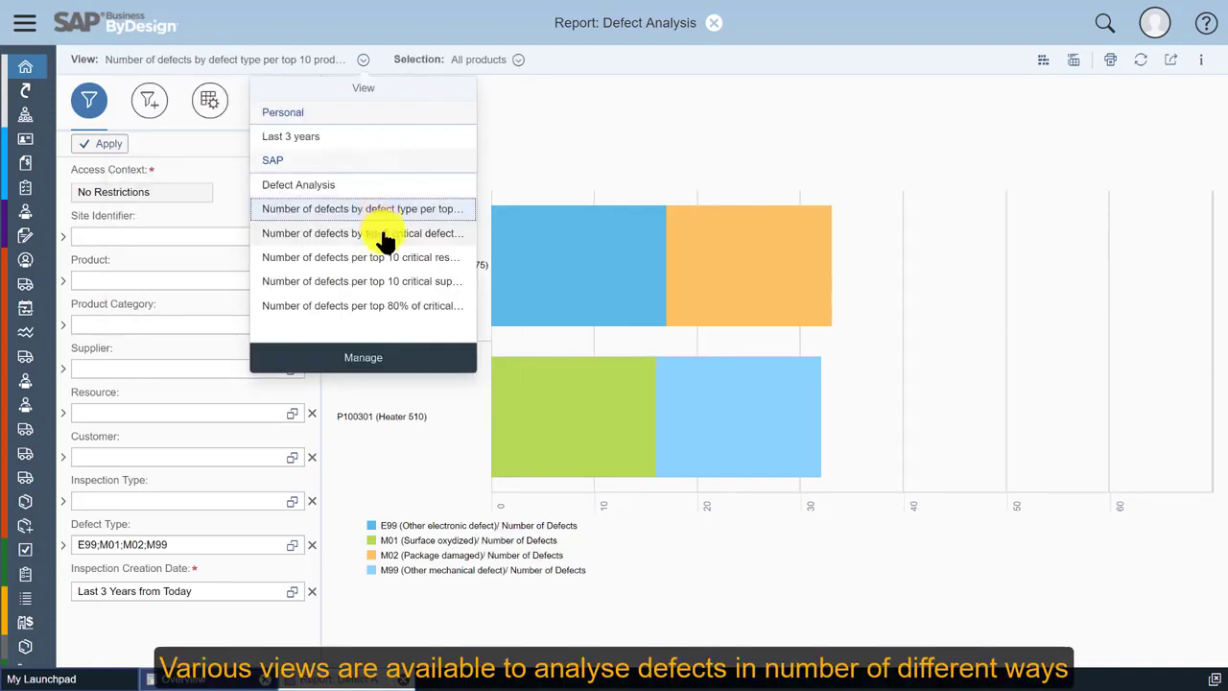
# Look through the defect views for top 5 critical defect types, top 10 critical resources, top 10 critical suppliers and top 80% of critical defect types
pyautogui.click(383, 235)
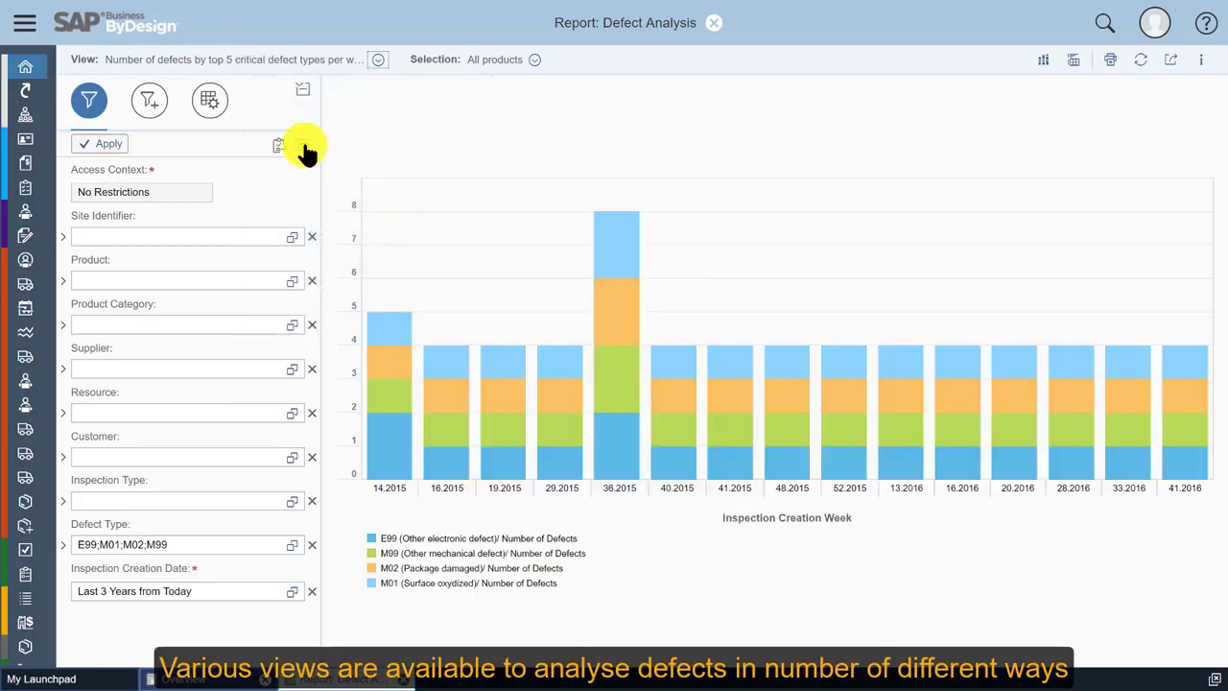
pyautogui.click(382, 62)
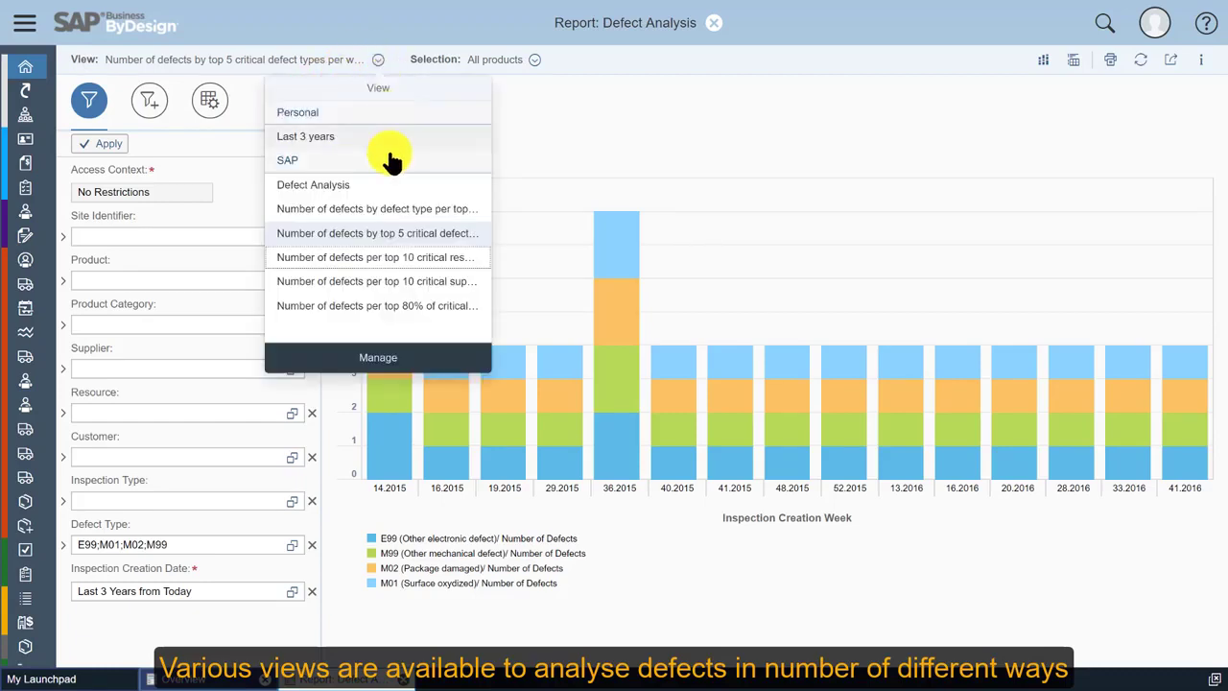
pyautogui.click(406, 257)
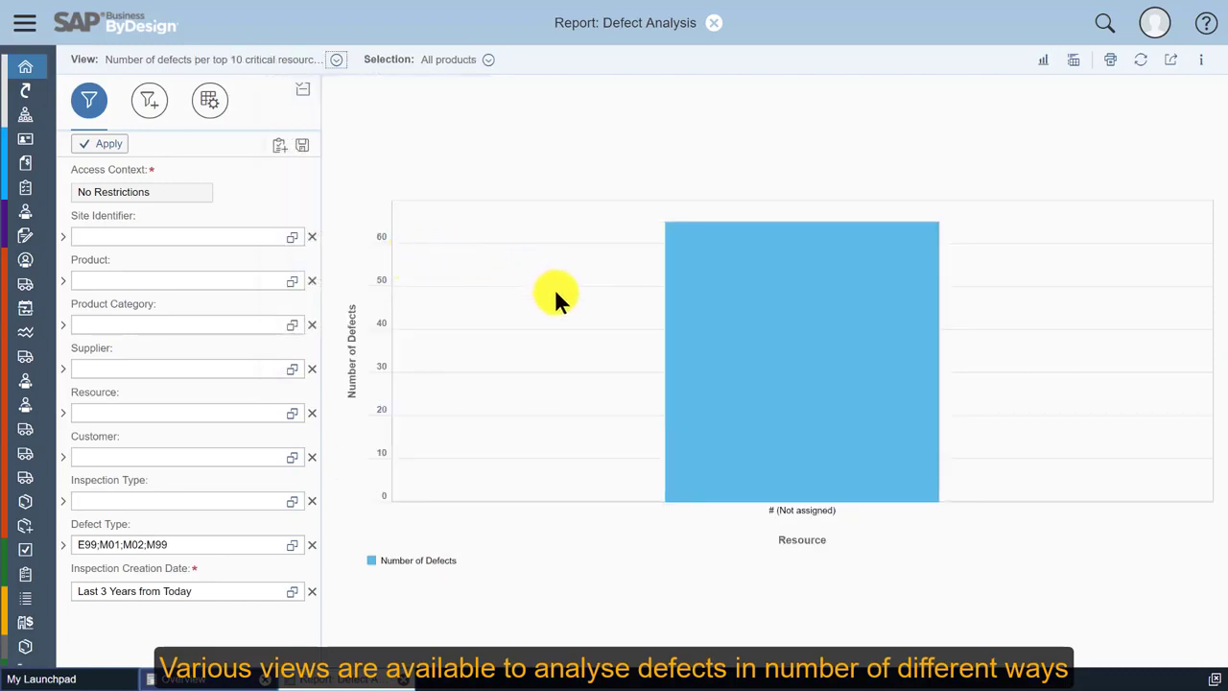
pyautogui.click(340, 63)
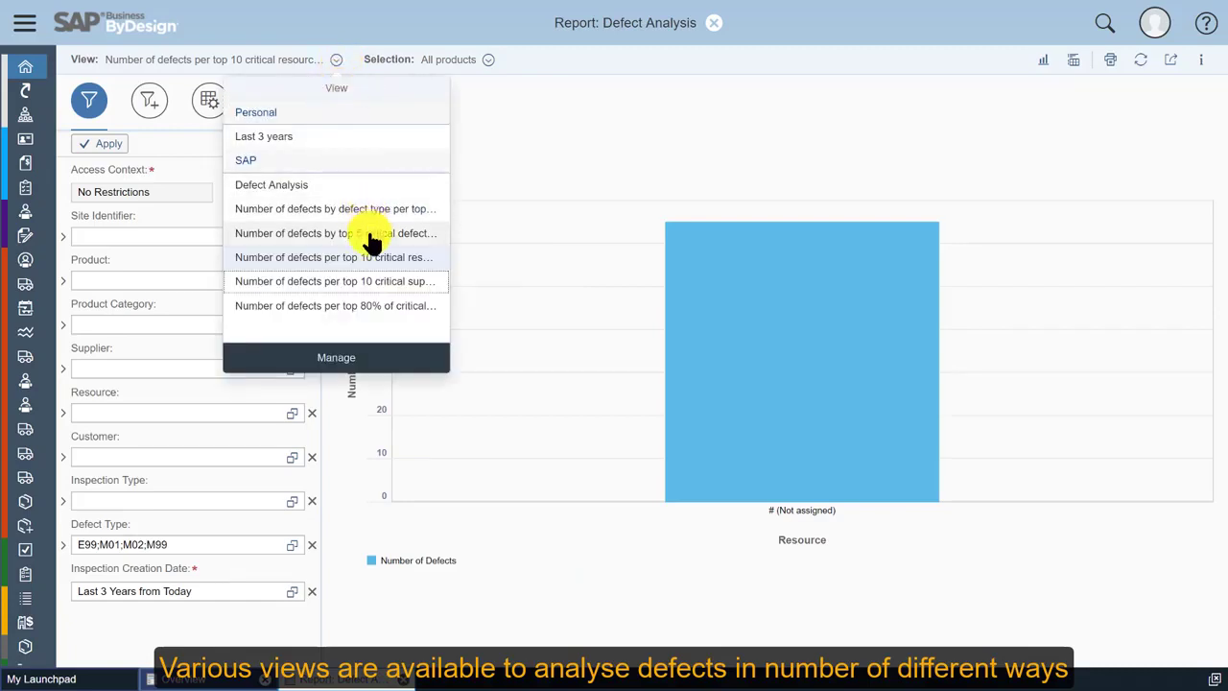
pyautogui.click(377, 283)
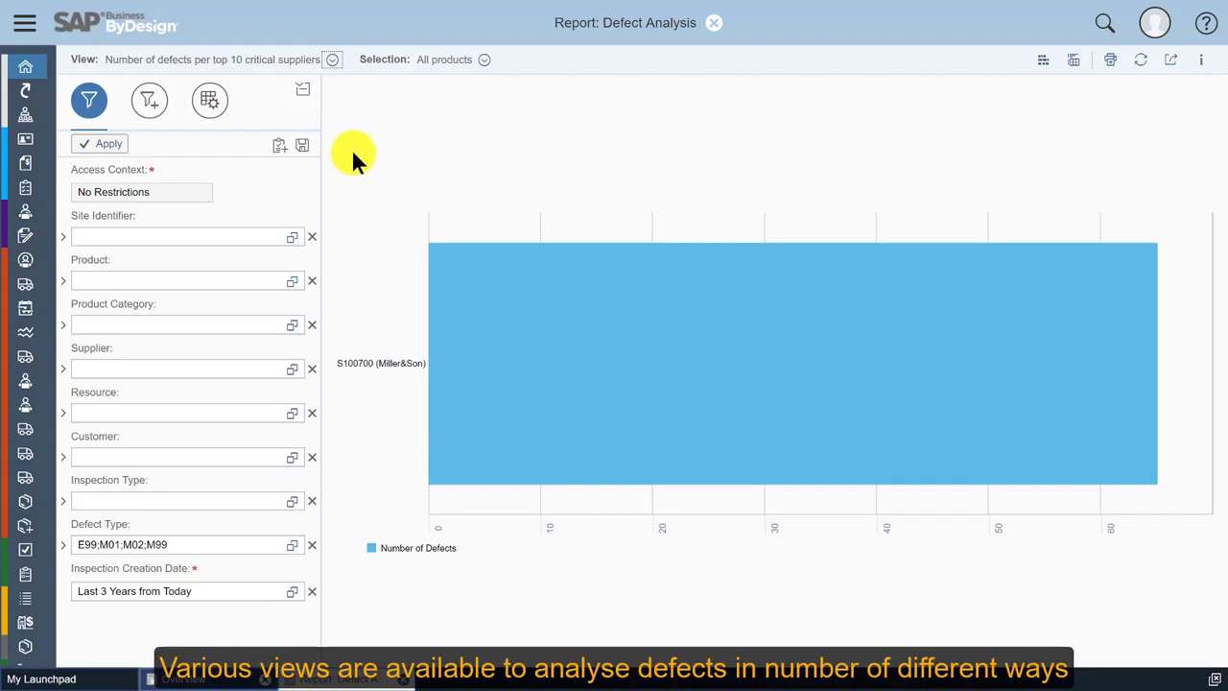
pyautogui.click(333, 64)
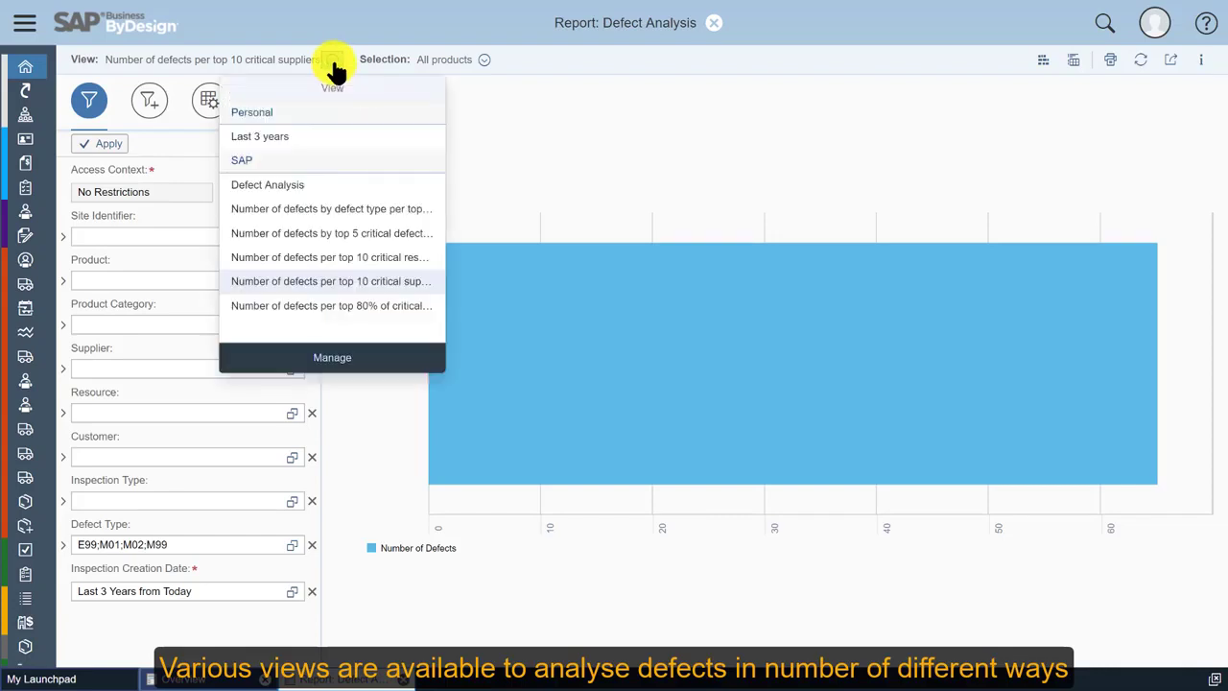
pyautogui.click(380, 307)
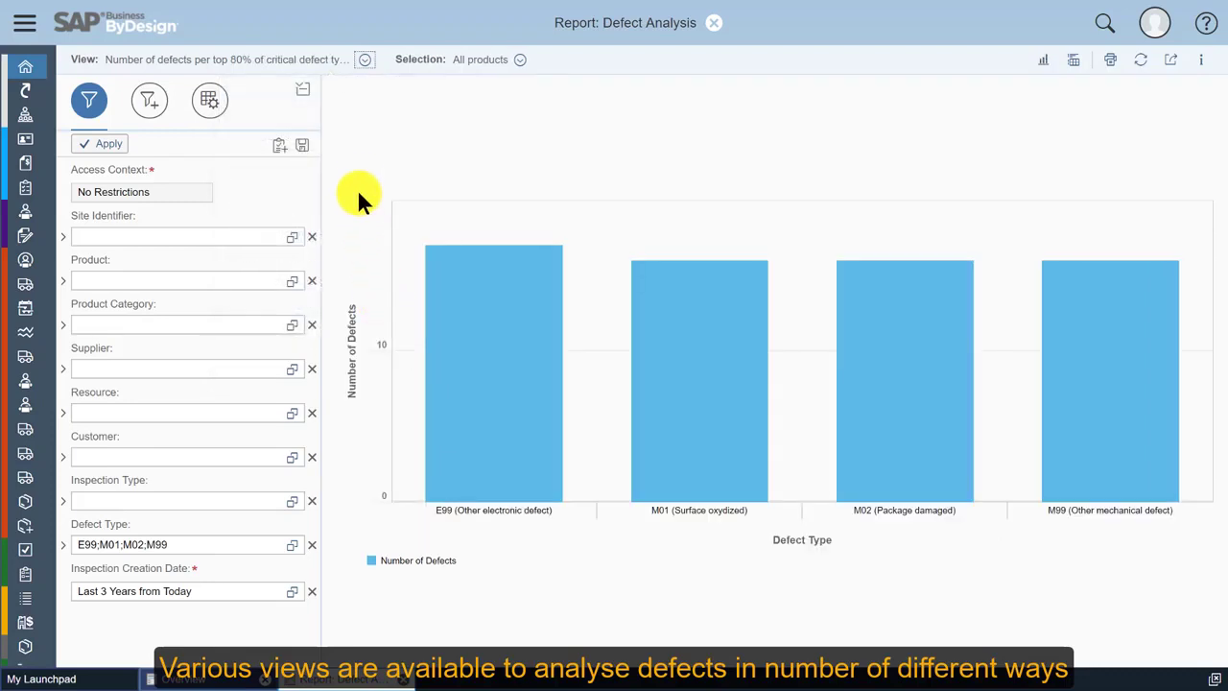
# Switch the report to the standard SAP Defect Analysis view and collapse the filter pane
pyautogui.click(364, 60)
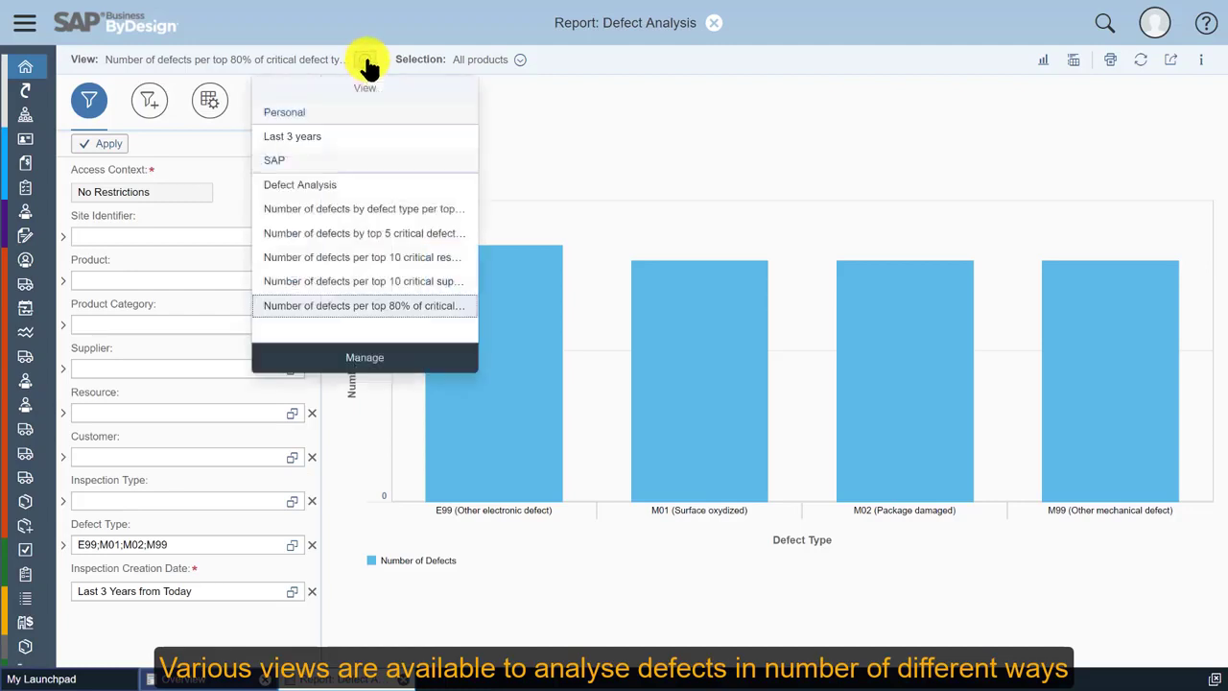
pyautogui.click(350, 185)
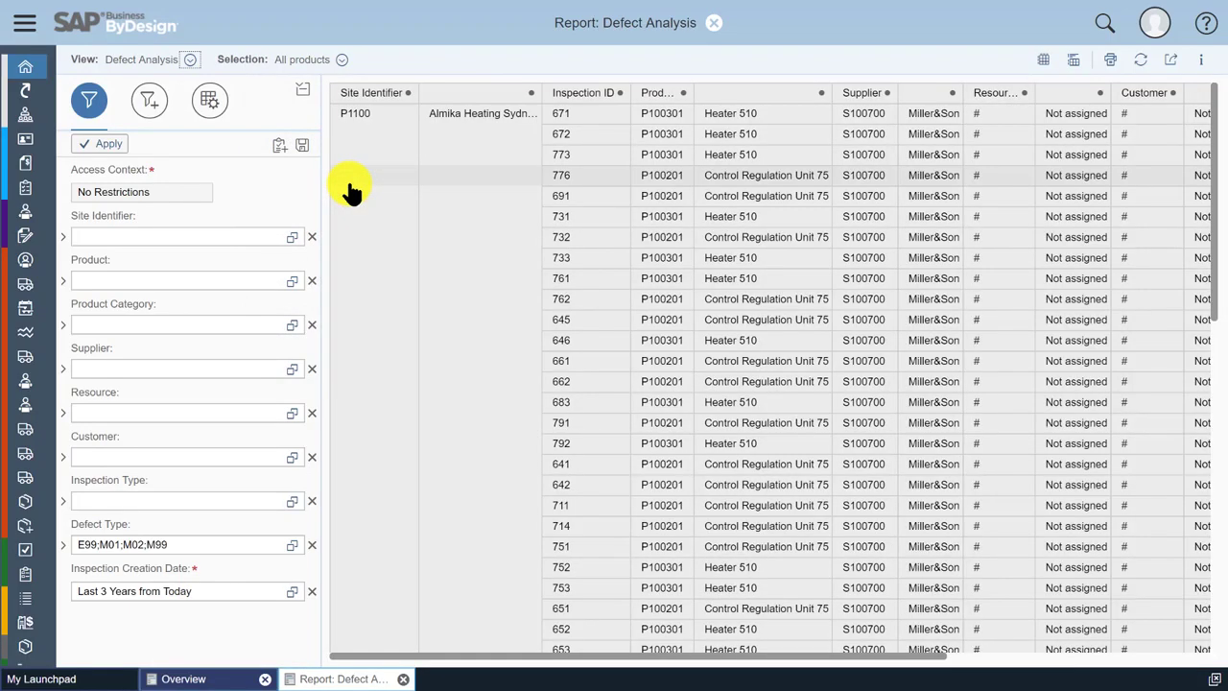
pyautogui.click(306, 98)
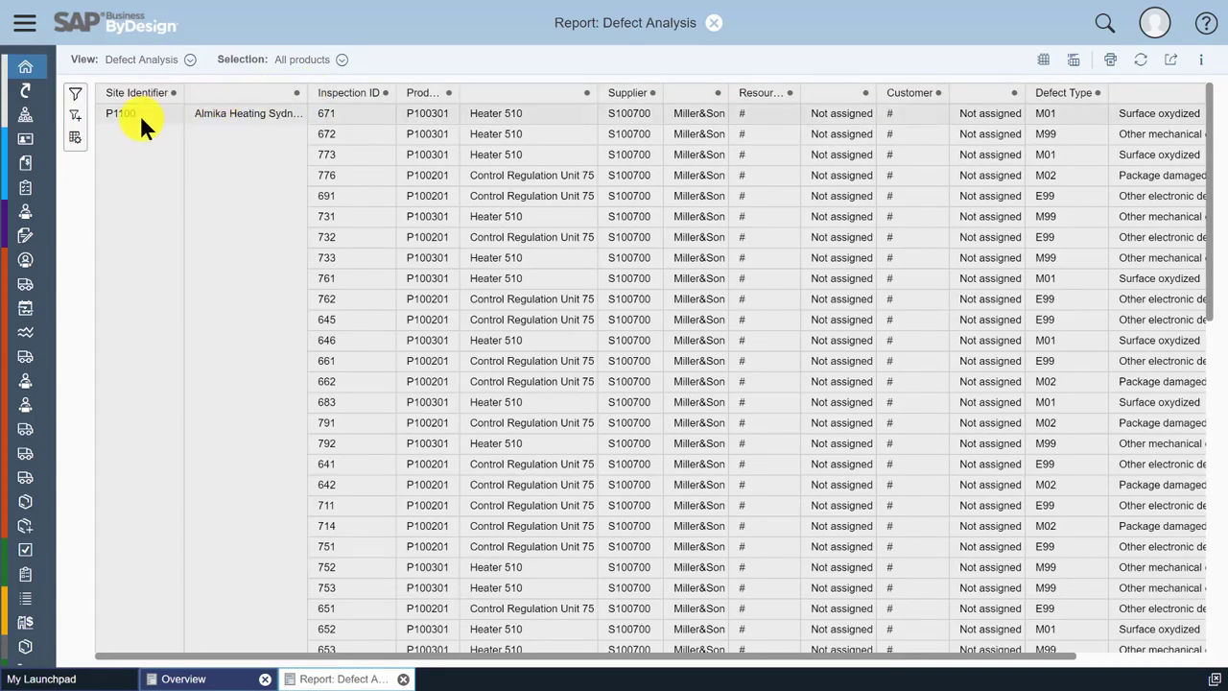
# Remove Site Identifier, Inspection ID, Product, Supplier, Resource and Customer from the report's row fields, keeping only Defect Type
pyautogui.click(75, 137)
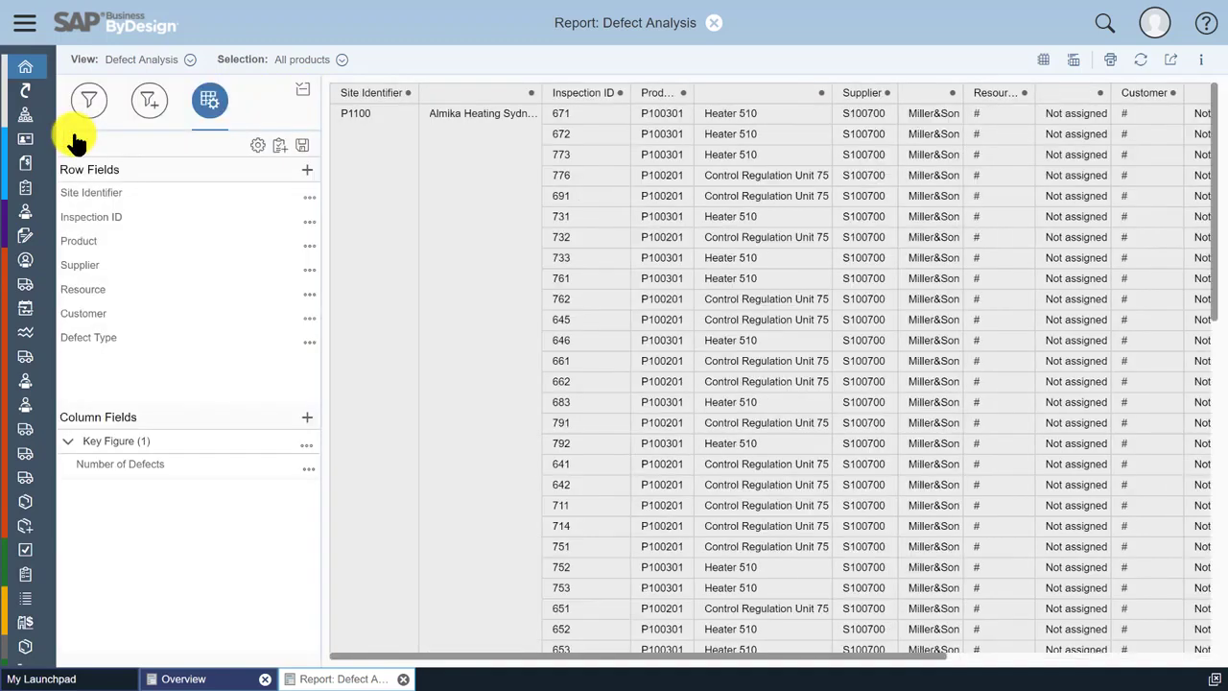
pyautogui.click(307, 170)
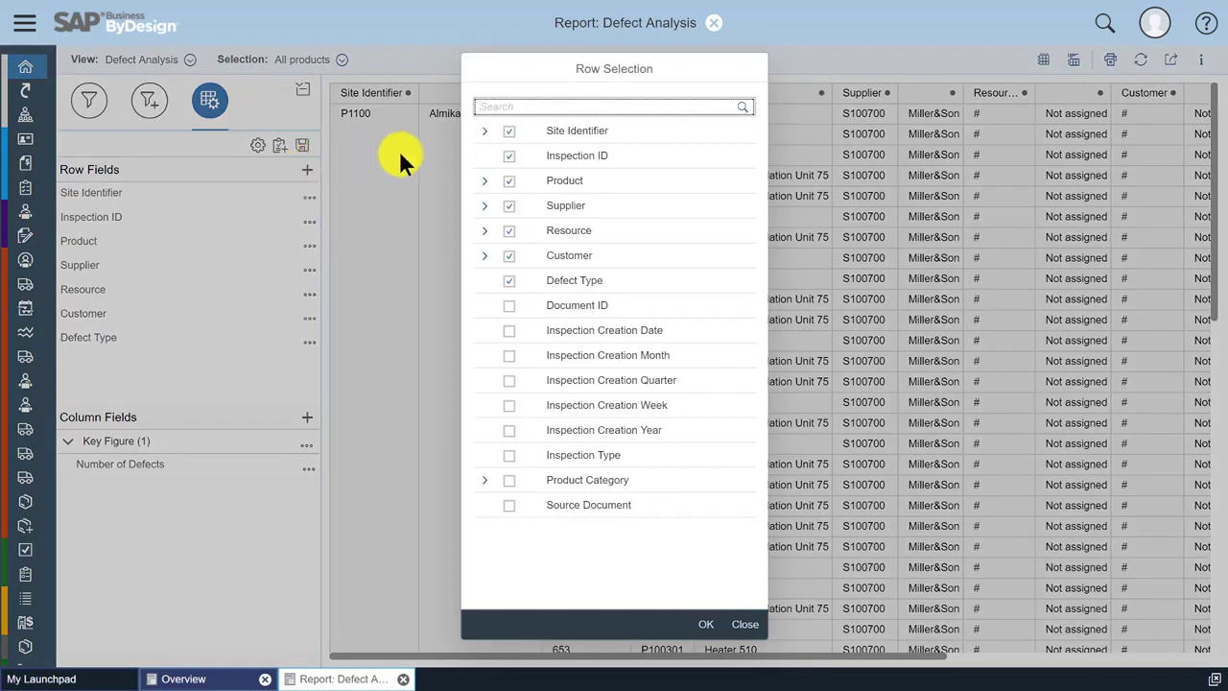
pyautogui.click(508, 131)
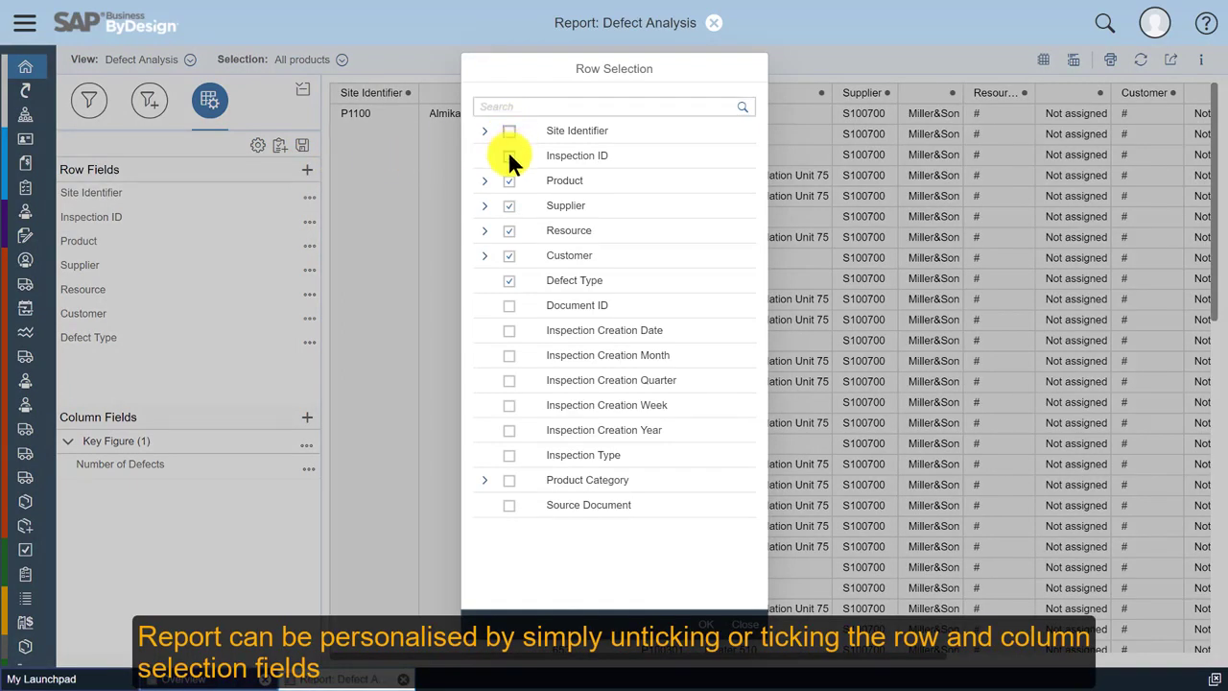
pyautogui.click(508, 205)
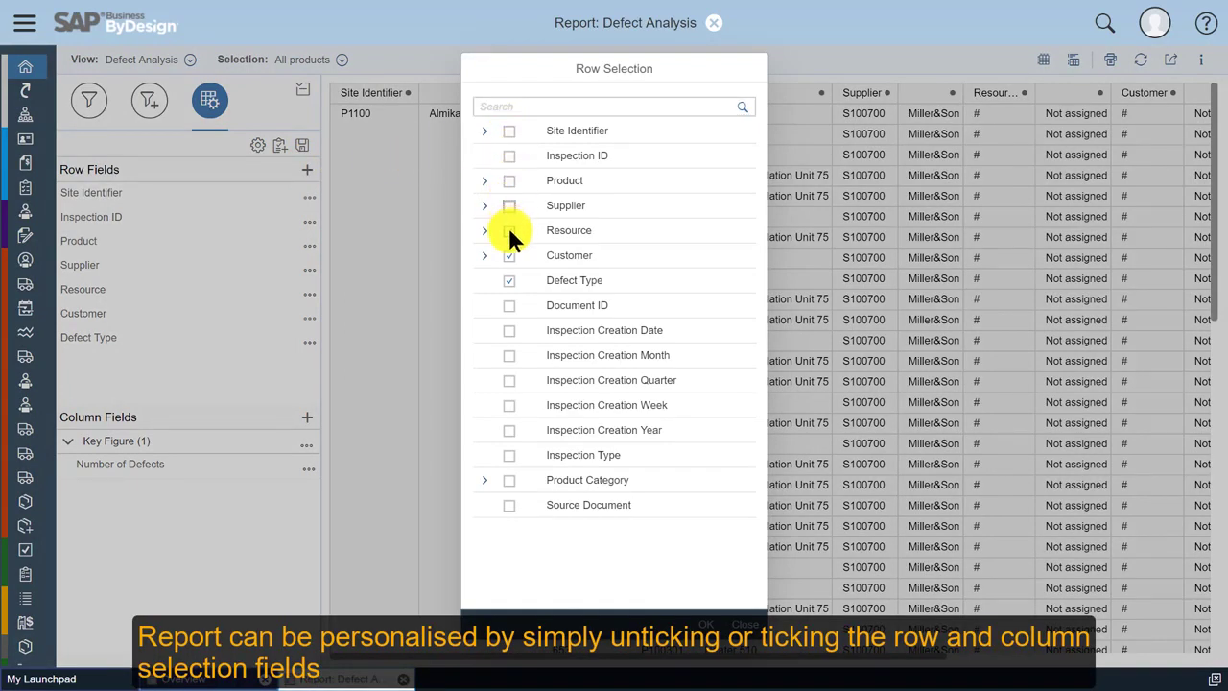
pyautogui.click(508, 255)
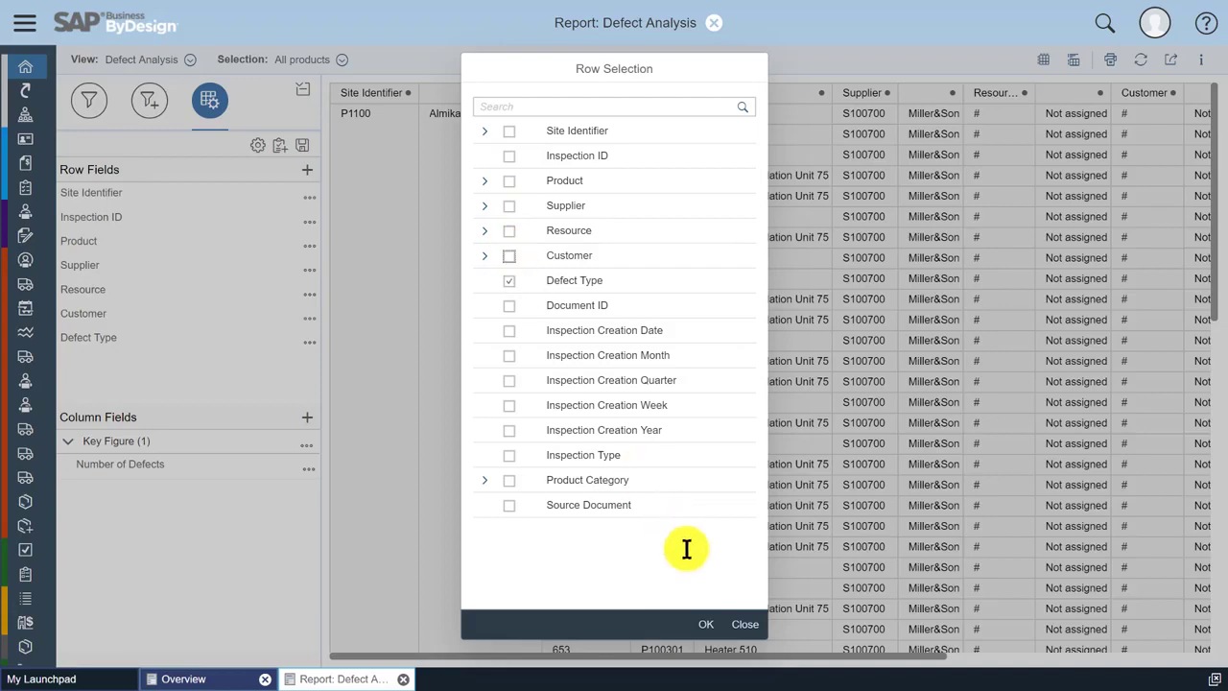
pyautogui.click(705, 623)
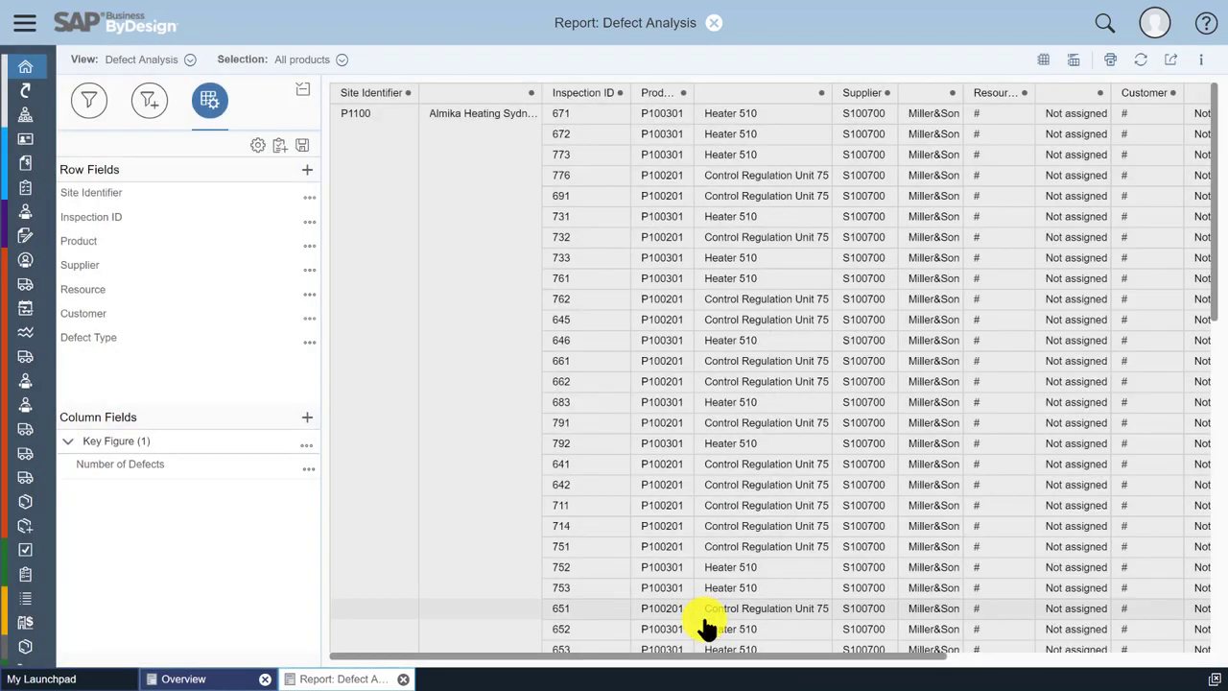
# Add Product Category to the report's column fields alongside the key figure
pyautogui.click(307, 416)
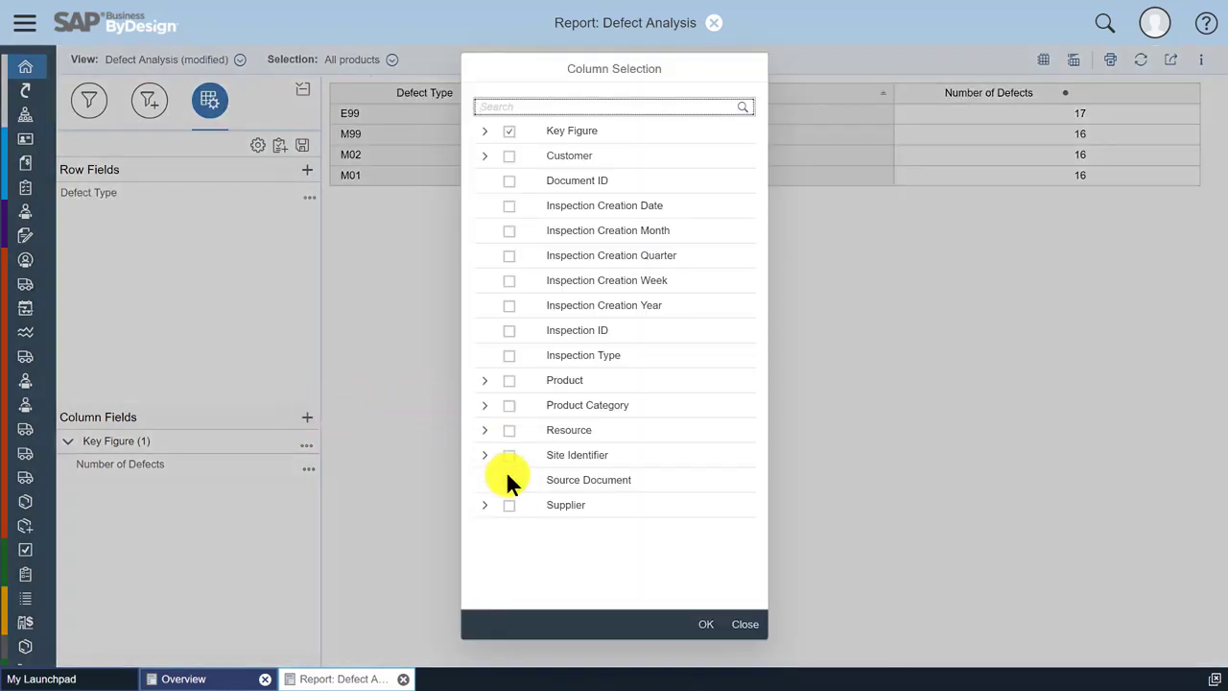
pyautogui.click(509, 405)
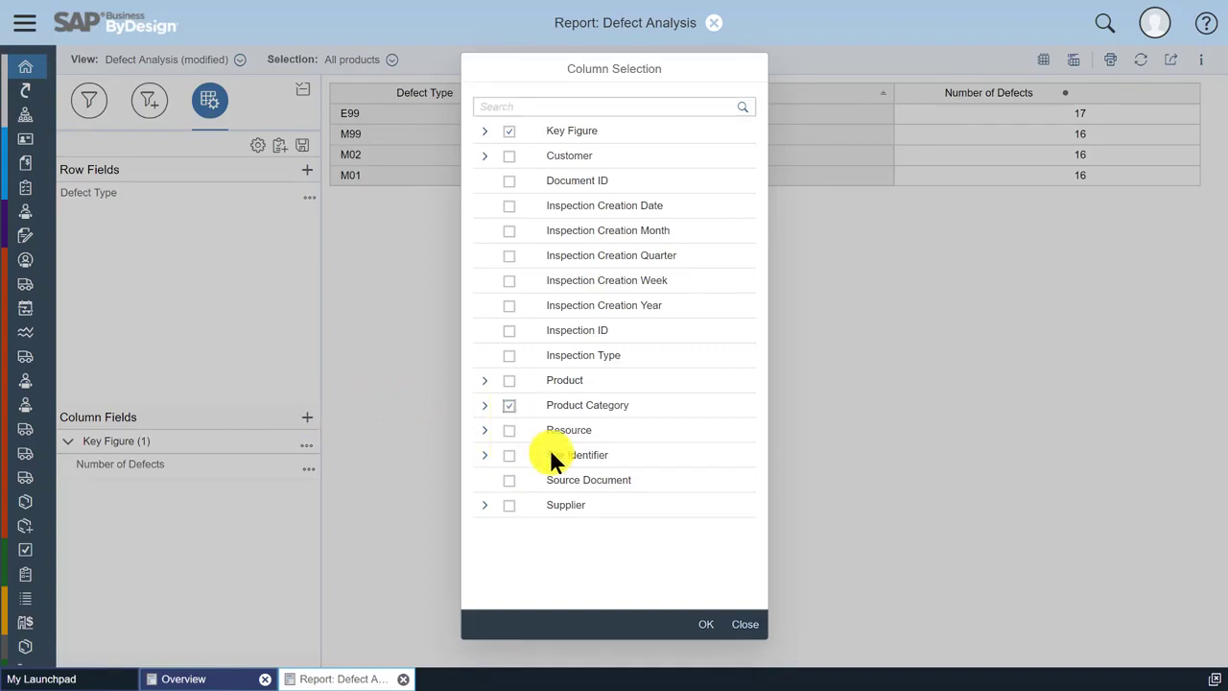
pyautogui.click(697, 621)
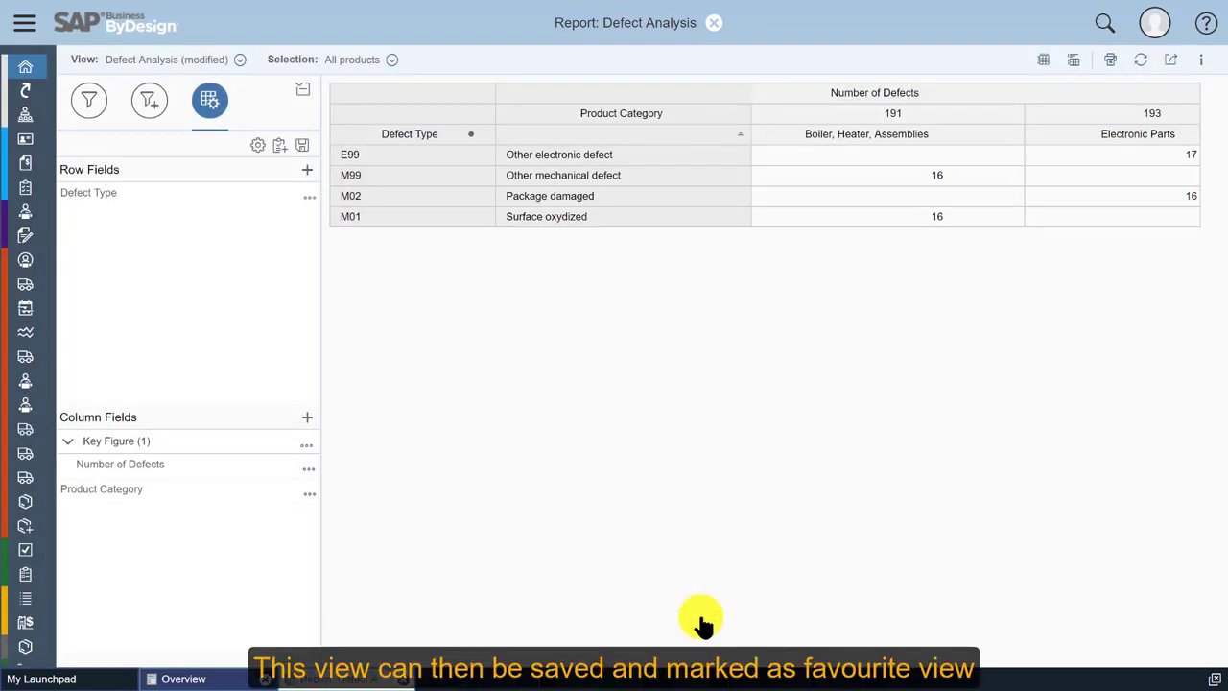
# Close the report, then open the Quality Control inspections monitoring list and search it for 51*
pyautogui.click(716, 26)
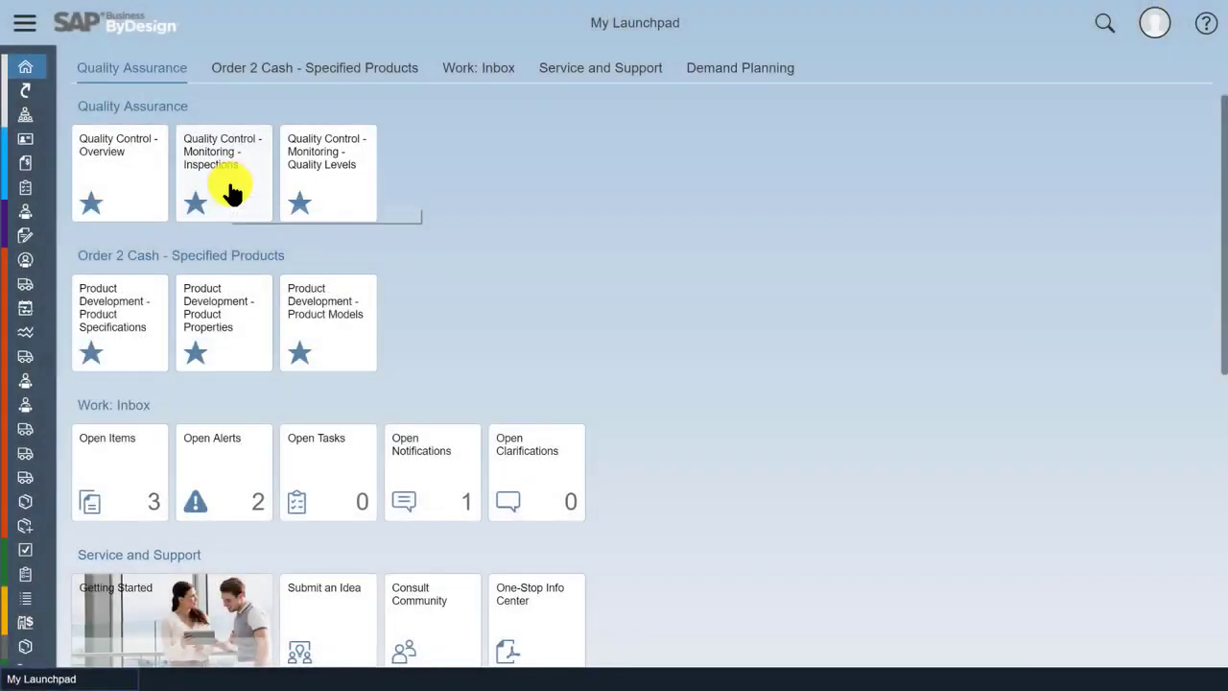
pyautogui.click(232, 187)
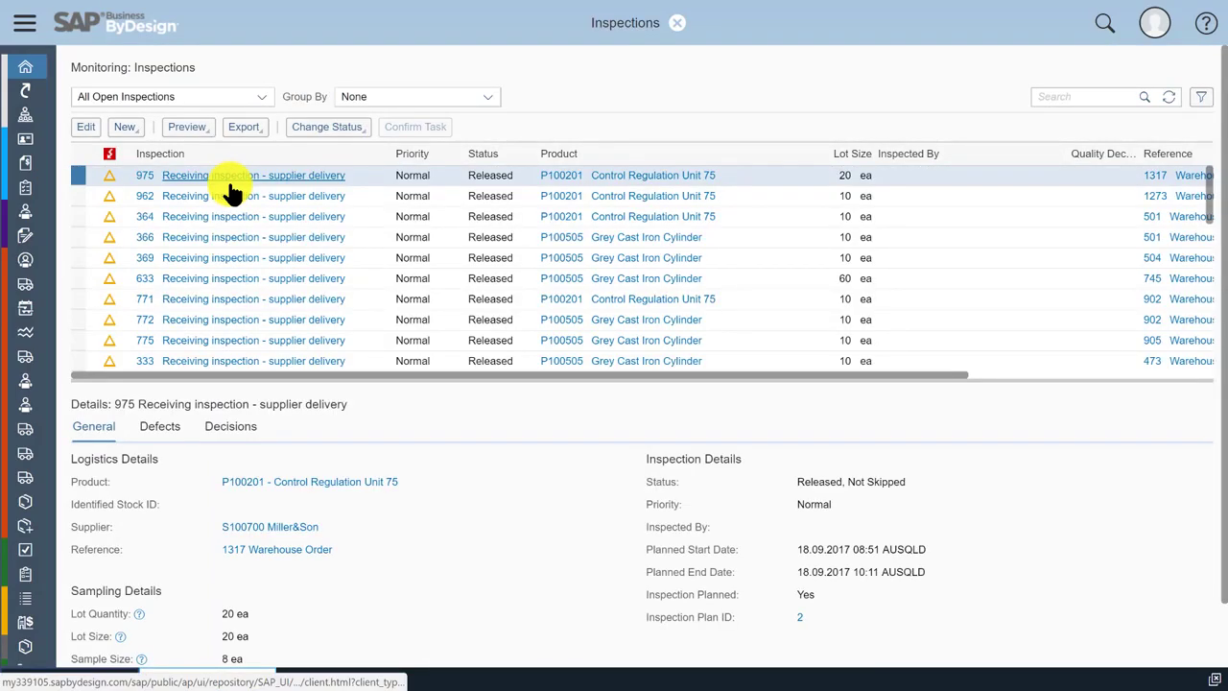
pyautogui.click(1051, 95)
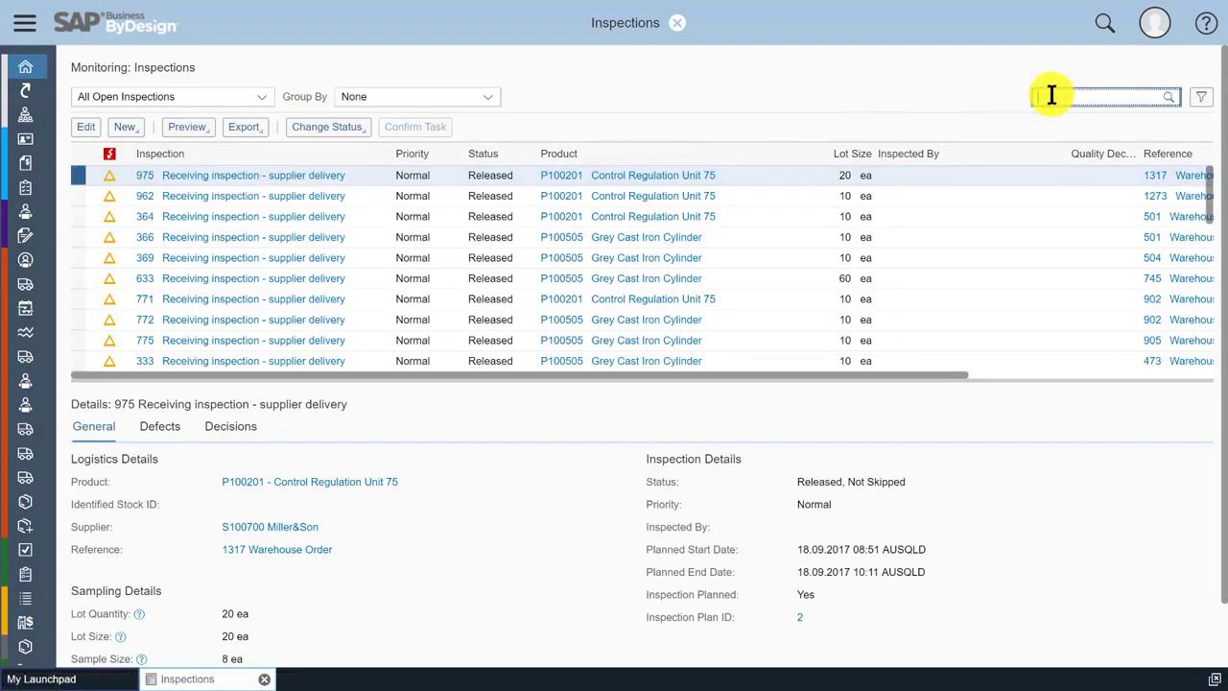
pyautogui.write('51')
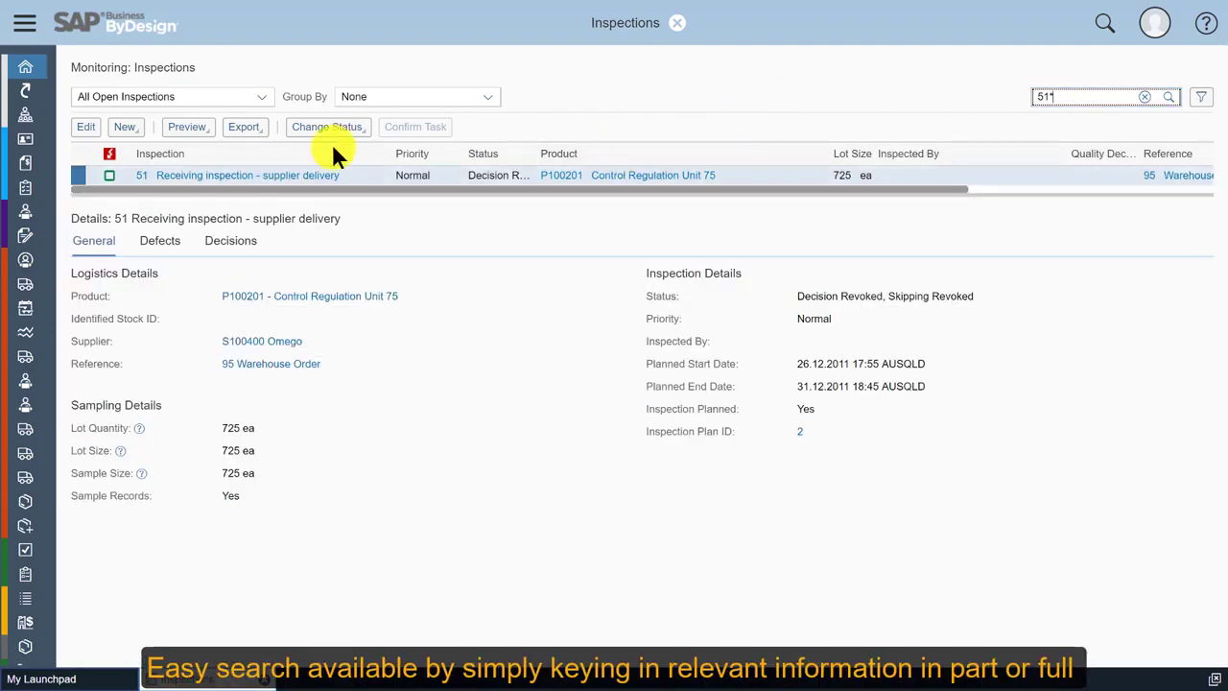
pyautogui.write('*')
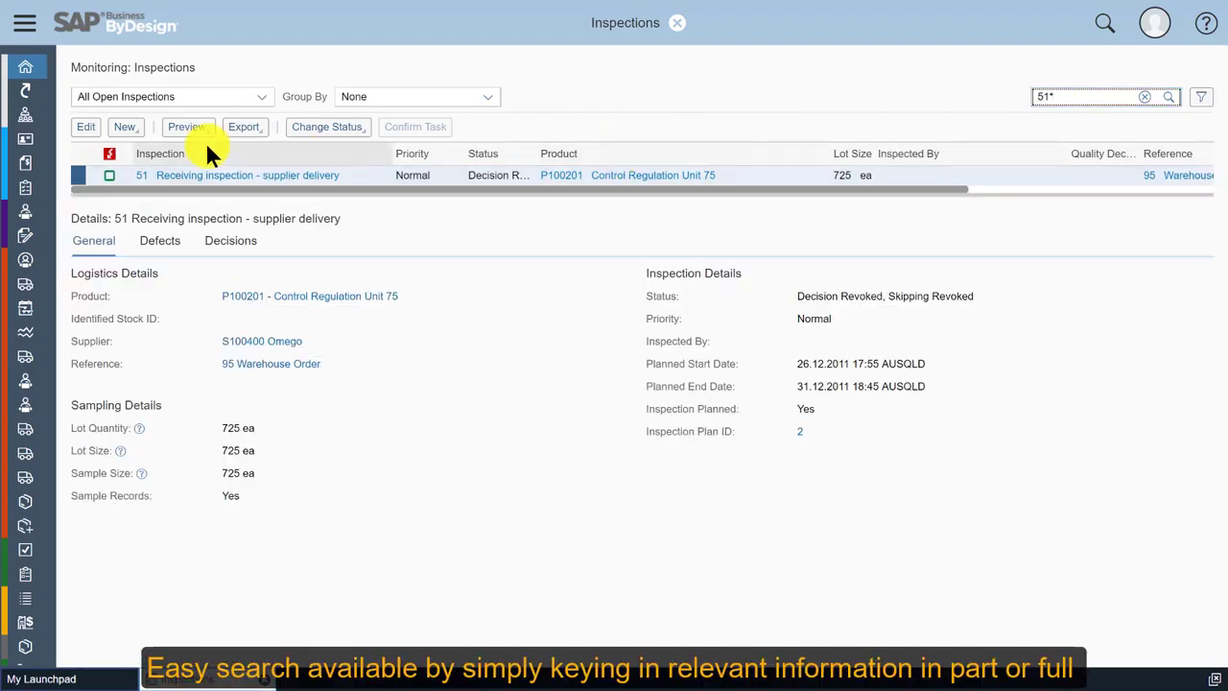
# Open inspection 51 for editing and display its document flow
pyautogui.click(88, 128)
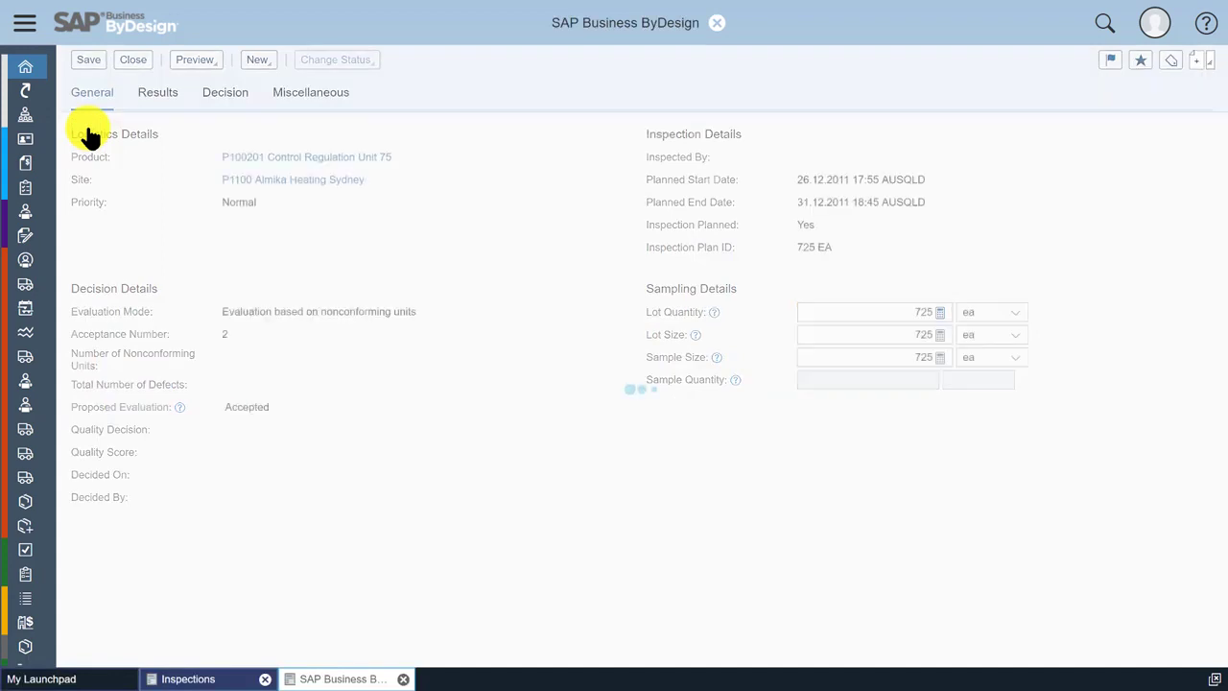
pyautogui.click(293, 116)
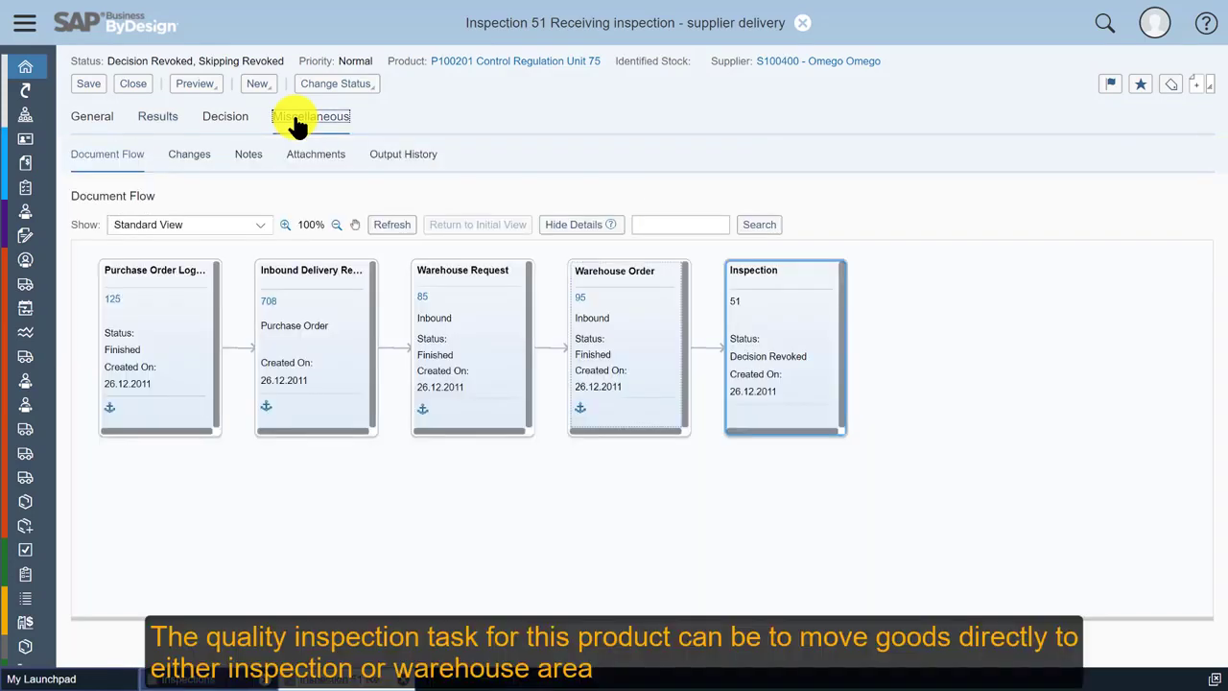
# Open the warehouse order from the document flow, review its line items' target logistics areas and inspection IDs, and close it
pyautogui.click(582, 302)
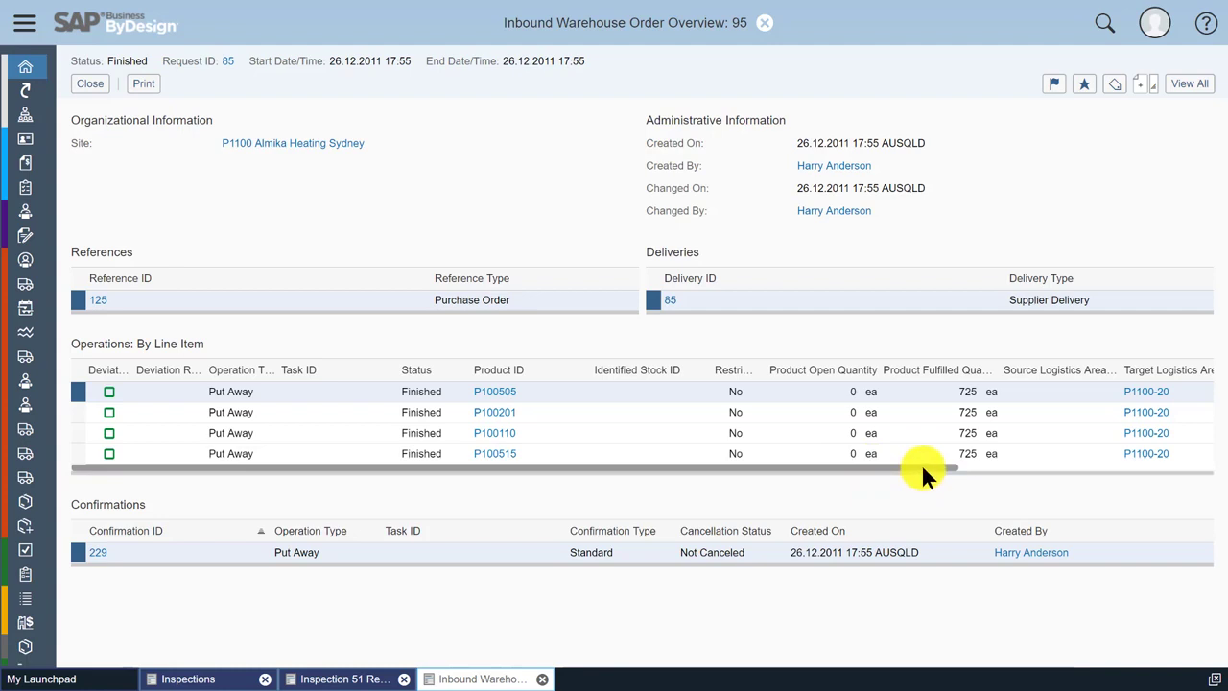
pyautogui.moveTo(923, 468); pyautogui.dragTo(1214, 460)
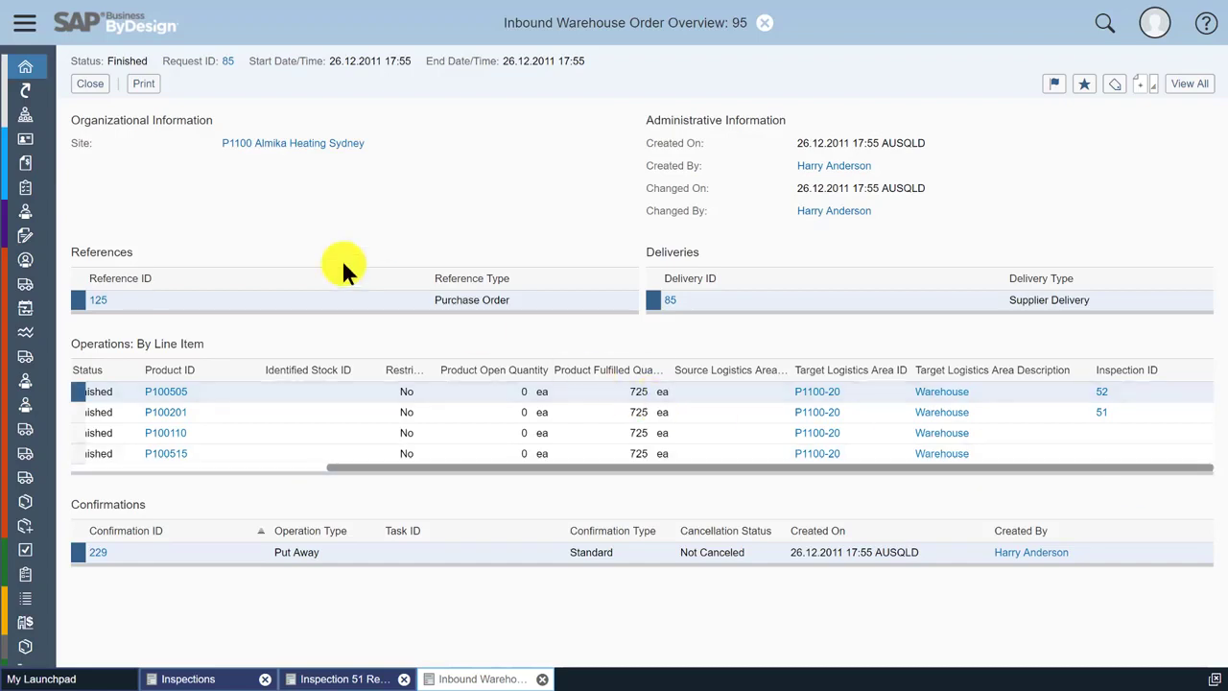
pyautogui.click(93, 85)
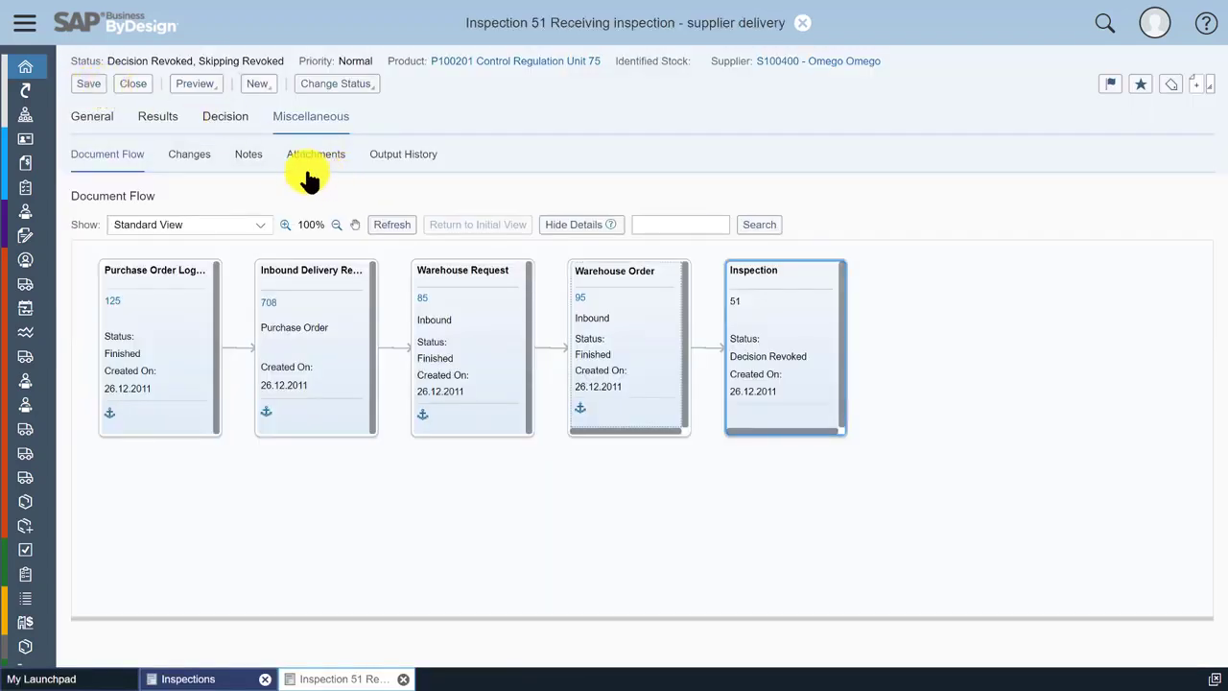
# Show the inspection's results and download the attached specification and results file ByD_FormResultsRecording.xlsx
pyautogui.click(159, 120)
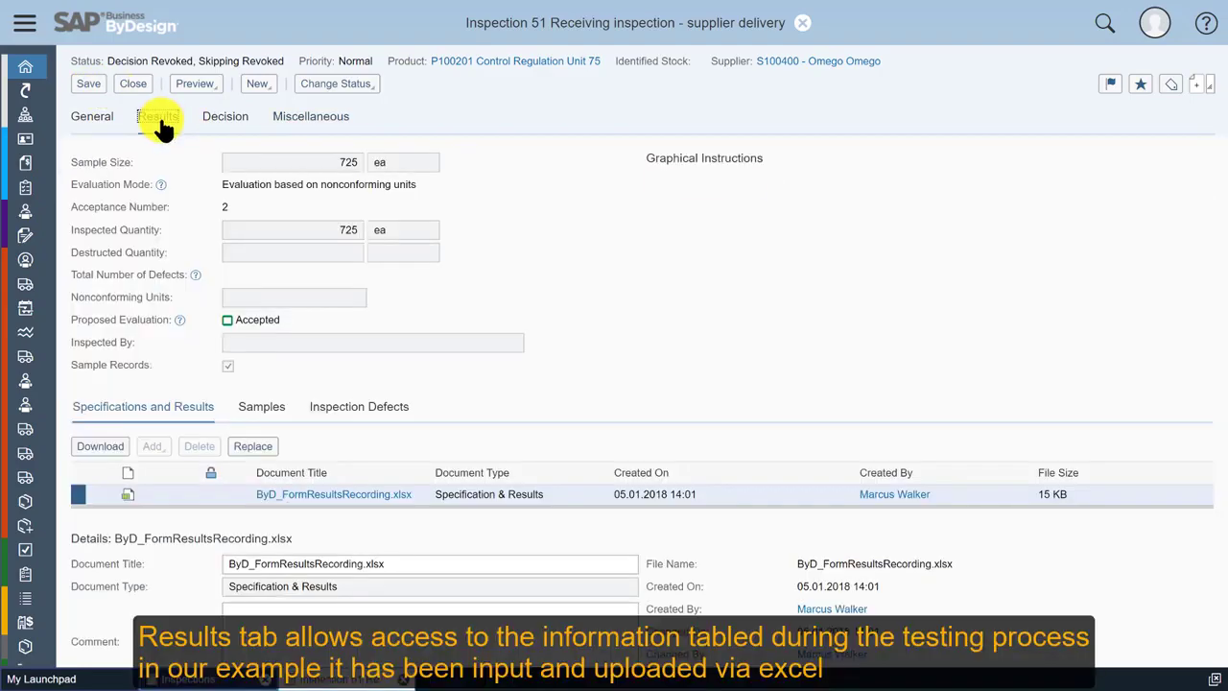
pyautogui.click(350, 494)
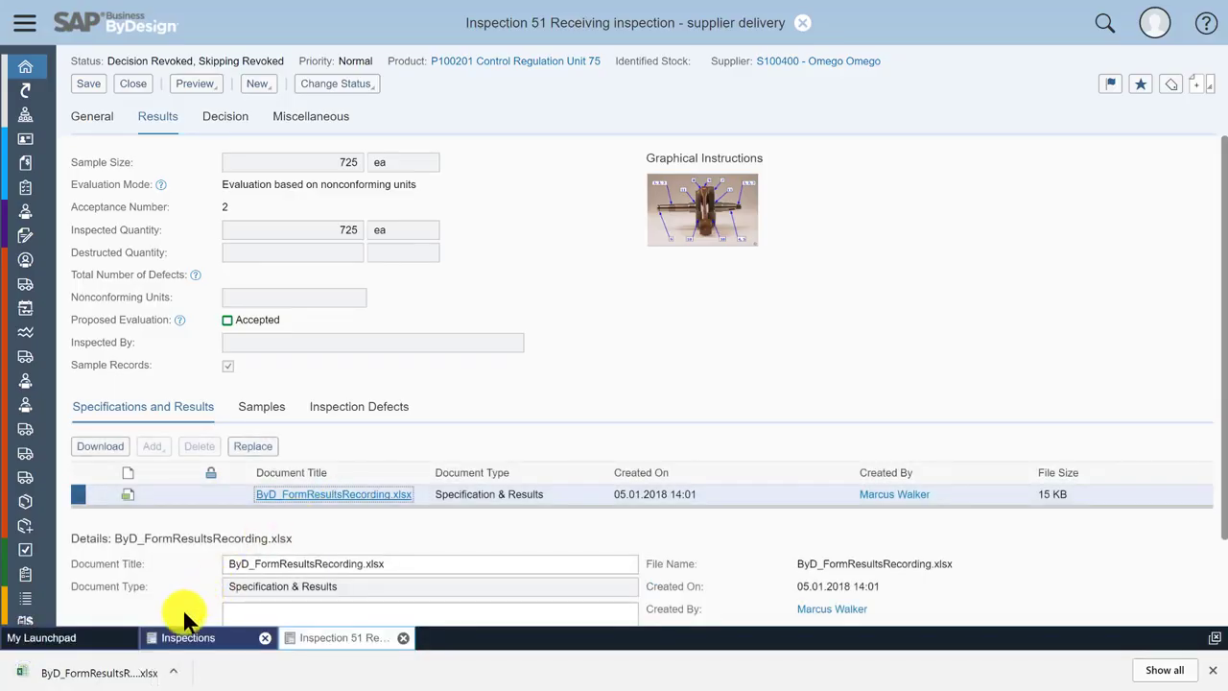
# Open the downloaded ByD_FormResultsRecording.xlsx file, then download, view and close inspection 51's InspectionInstruction_Almika attachment
pyautogui.click(43, 672)
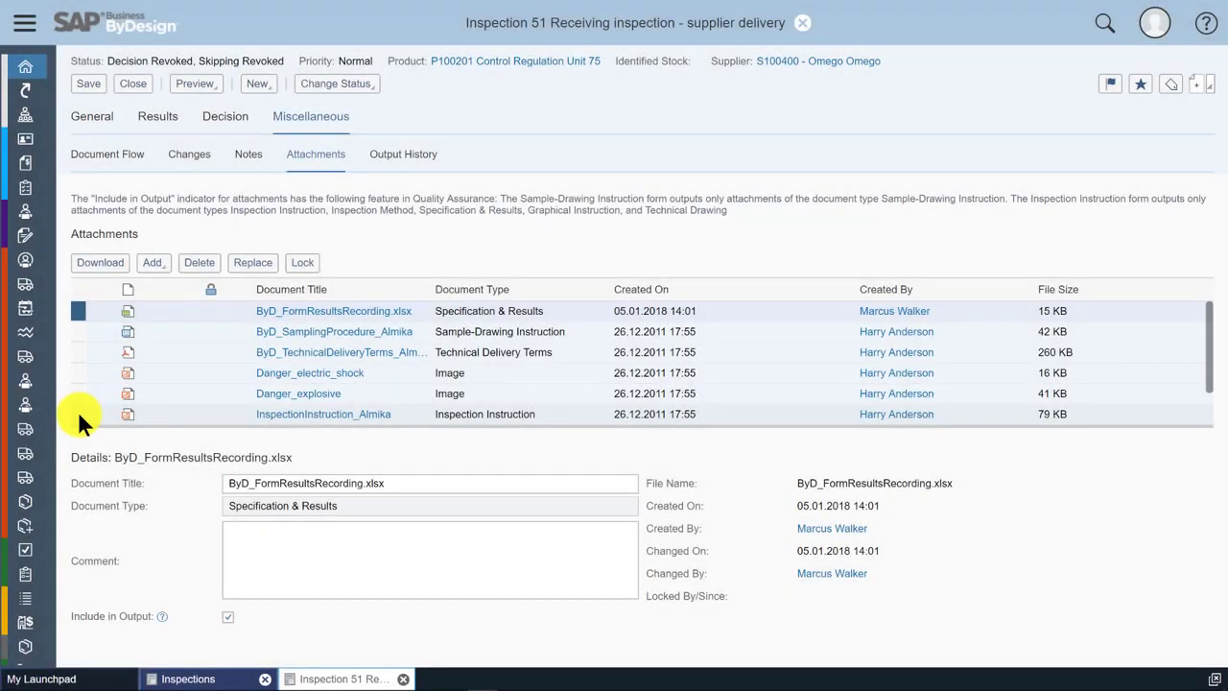
pyautogui.click(78, 411)
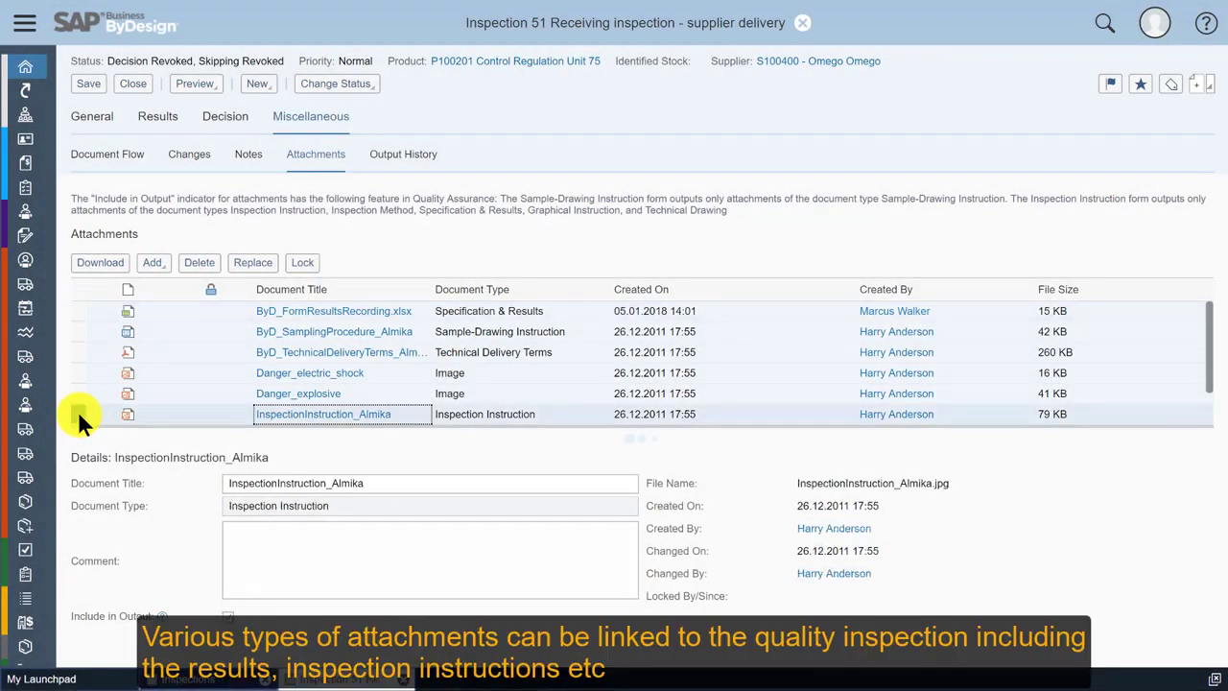
pyautogui.click(289, 414)
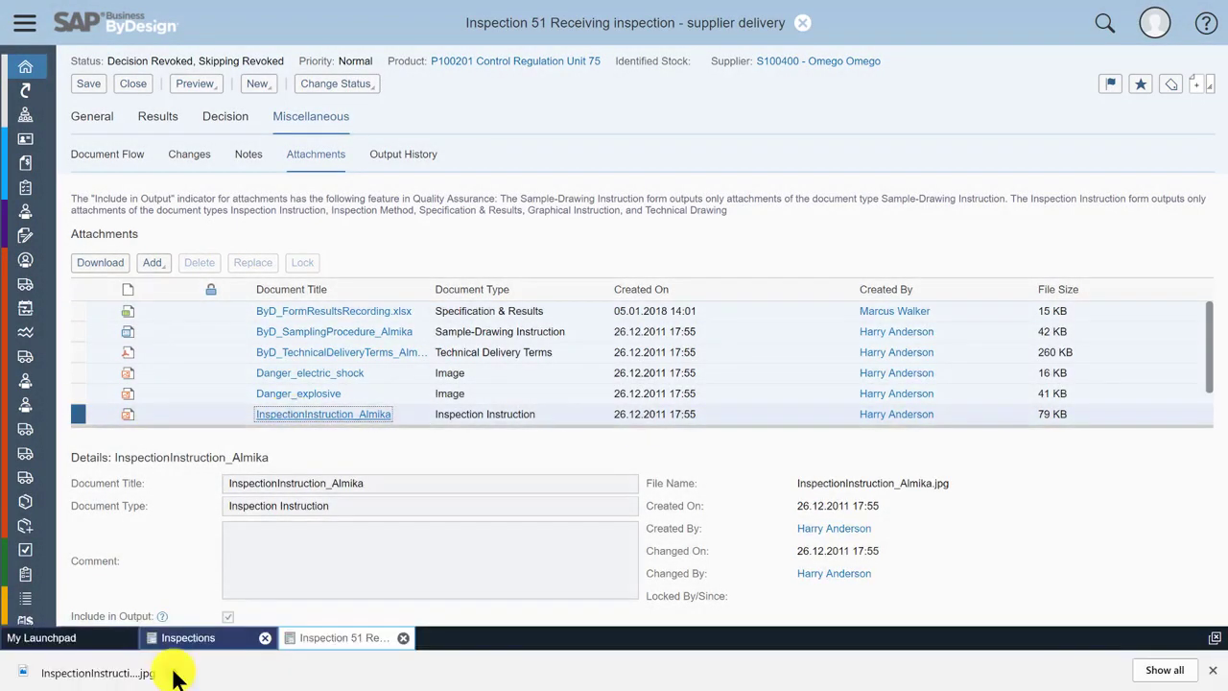
pyautogui.click(176, 677)
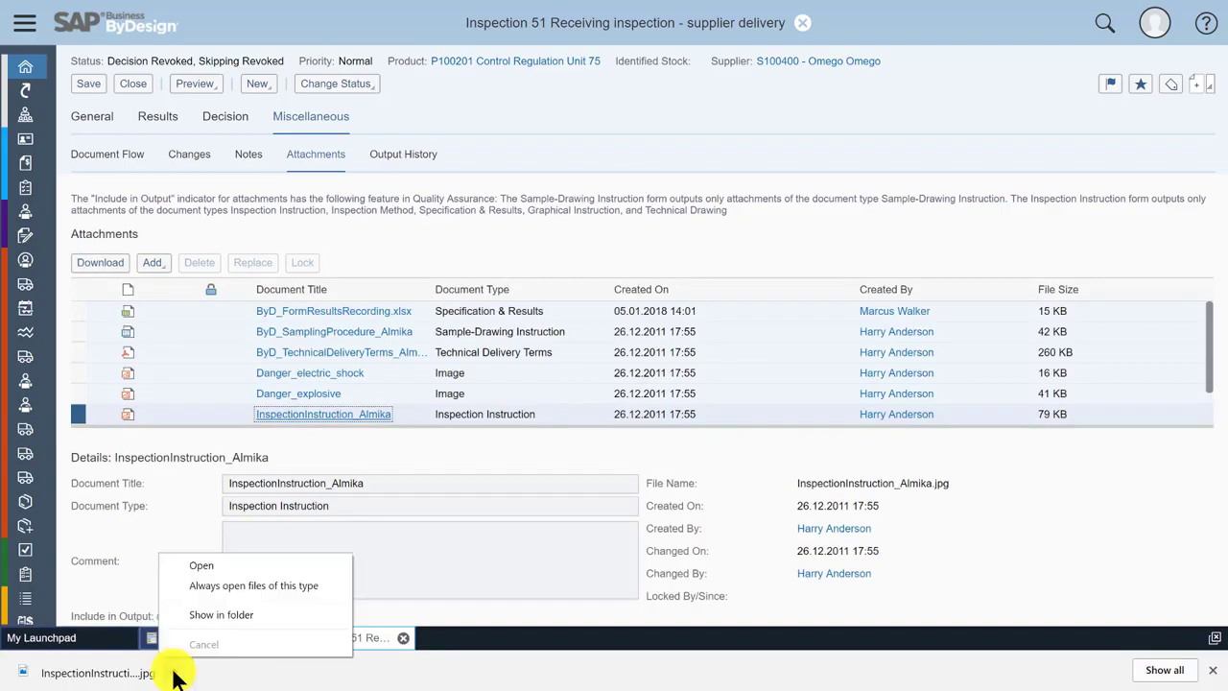
pyautogui.click(223, 561)
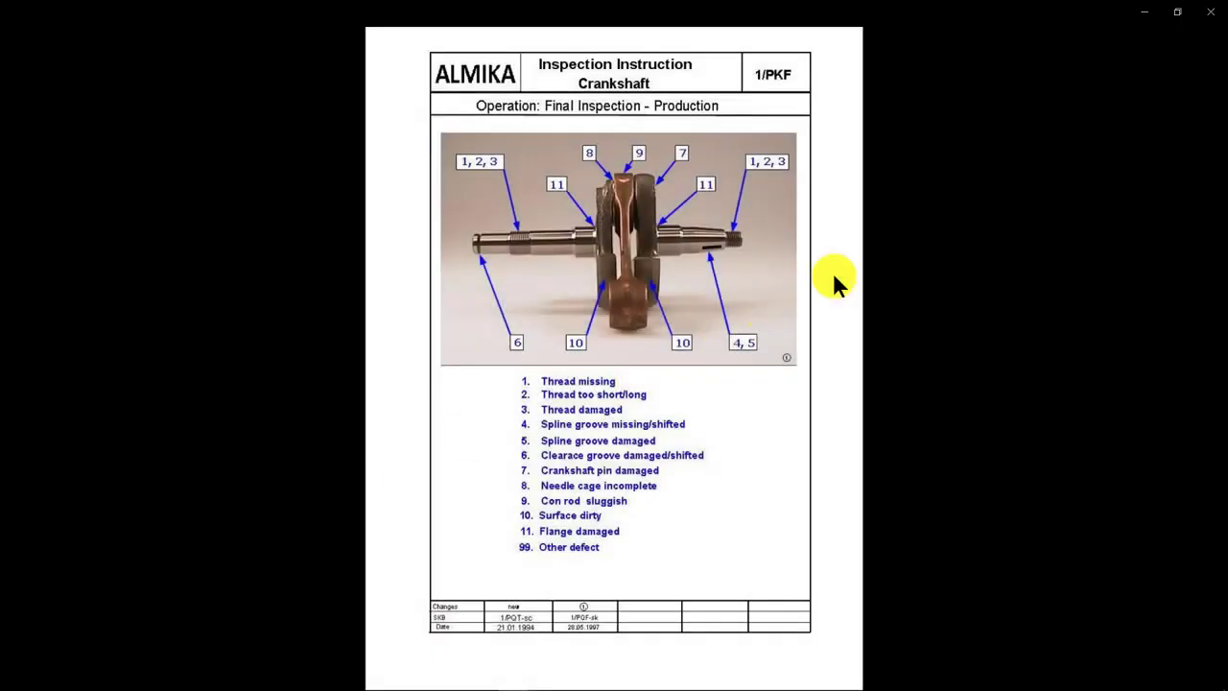
pyautogui.click(1205, 13)
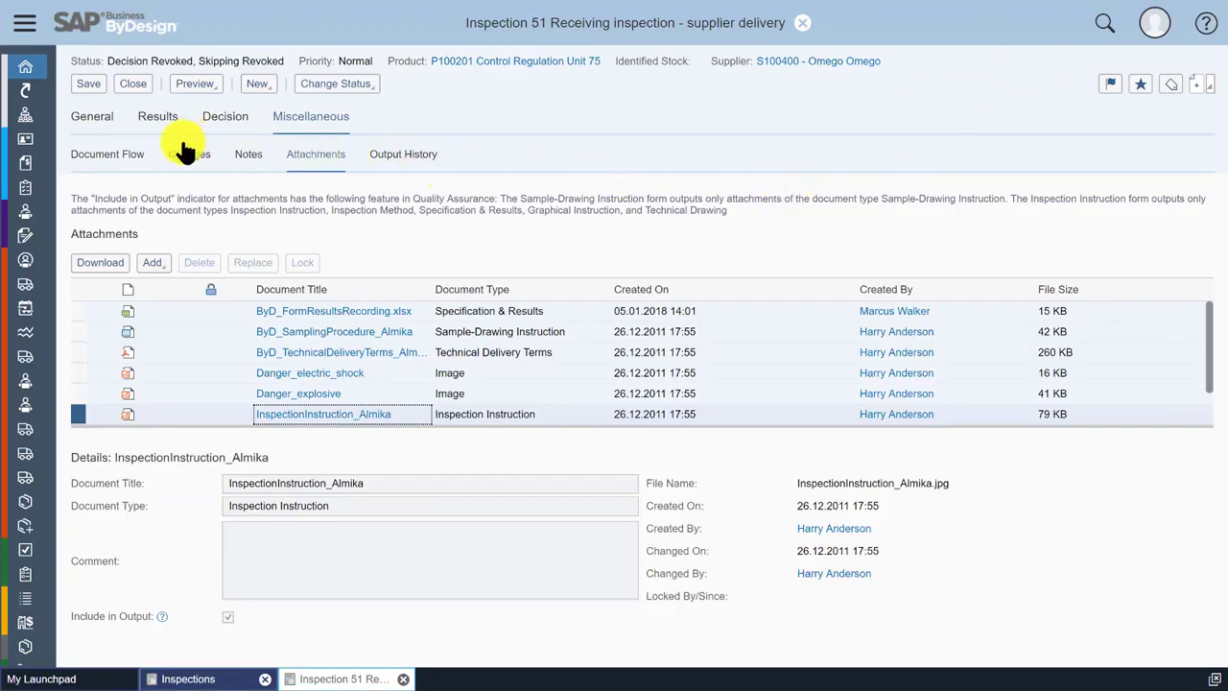
# Review the inspection defects recorded in inspection 51's results, then display the available quality decision options
pyautogui.click(158, 116)
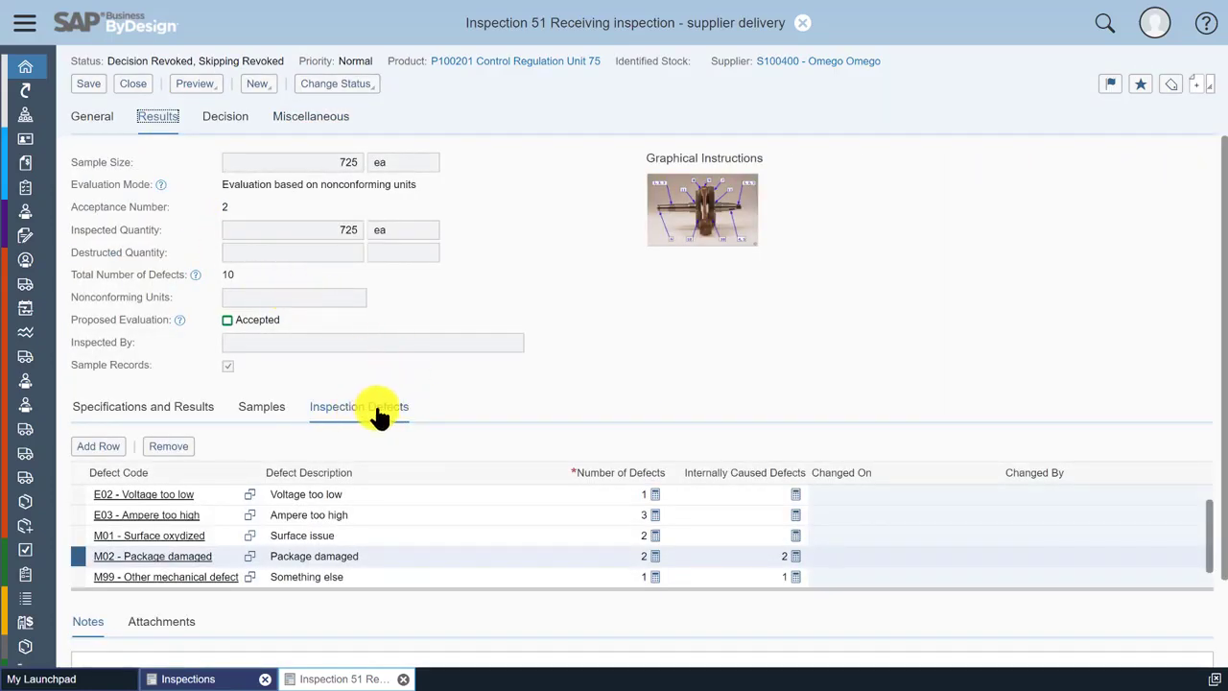
pyautogui.scroll(1, 707, 534)
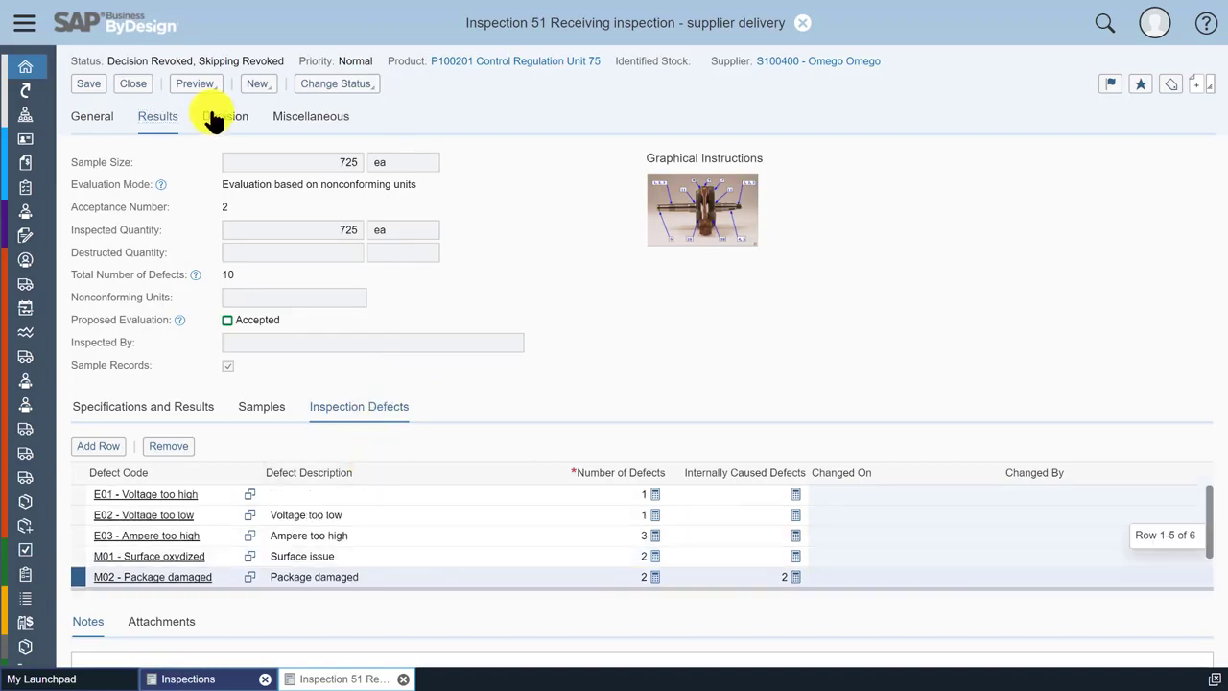
pyautogui.click(218, 116)
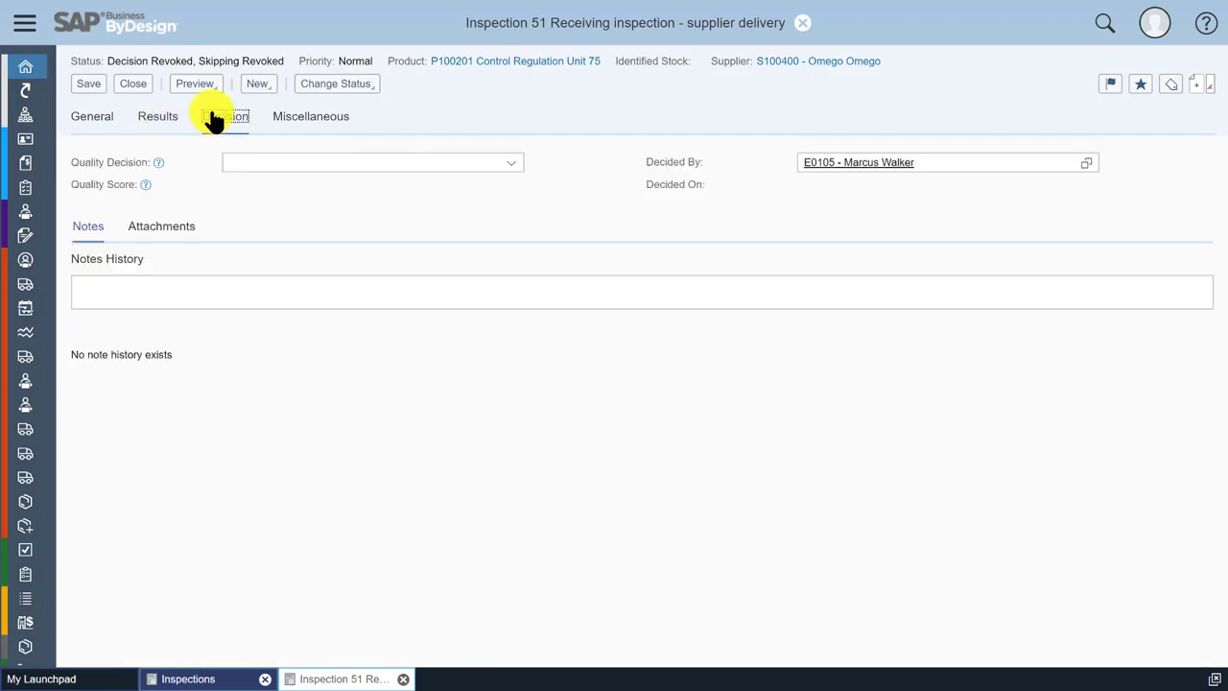
pyautogui.click(515, 163)
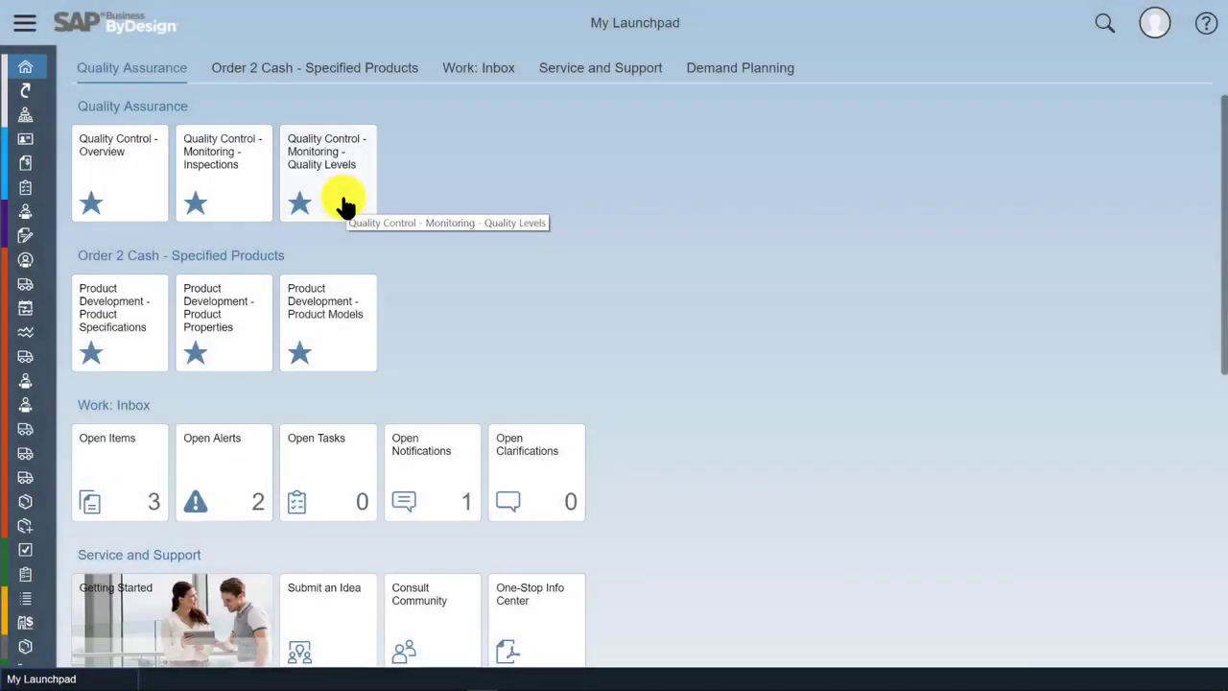
# Open the Quality Levels monitoring list, show quality level 11's quality history, and display the options for changing its inspection stage
pyautogui.click(345, 207)
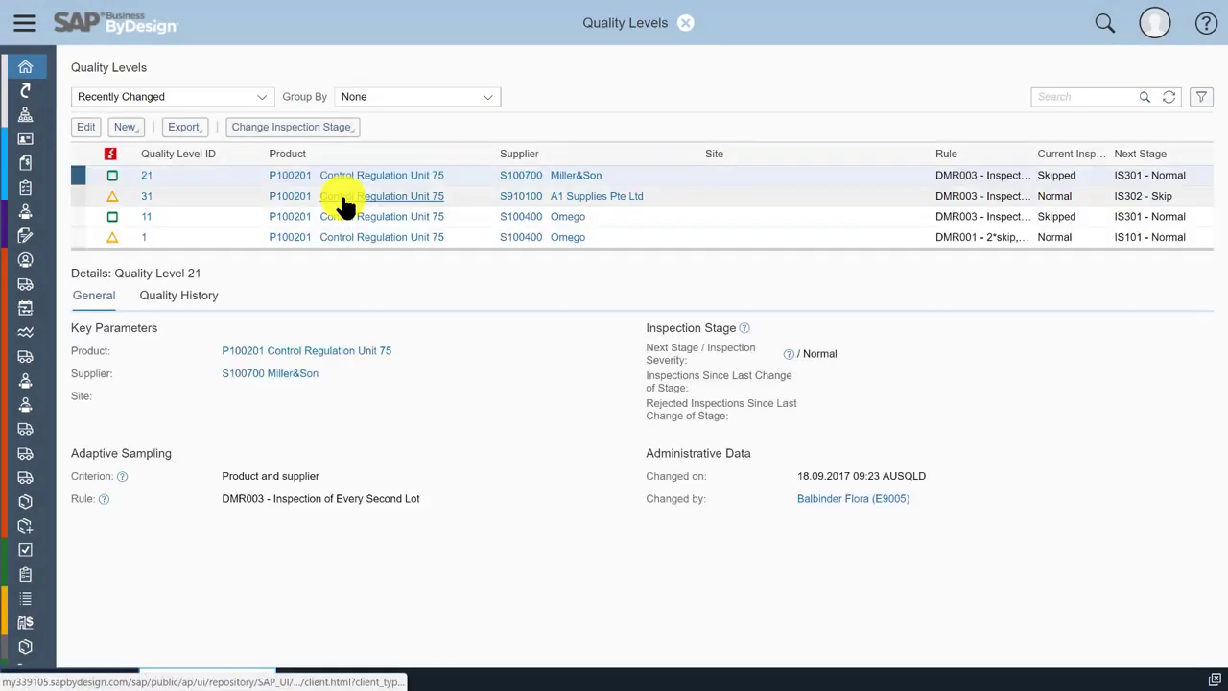
pyautogui.click(79, 216)
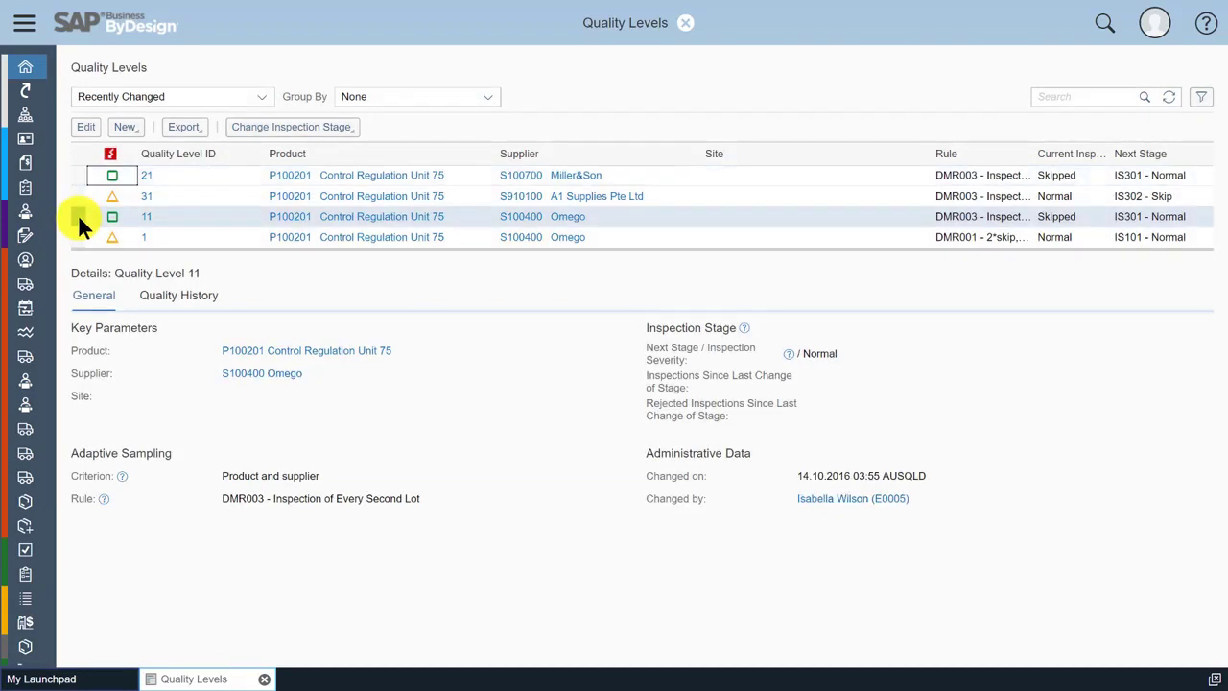
pyautogui.click(168, 303)
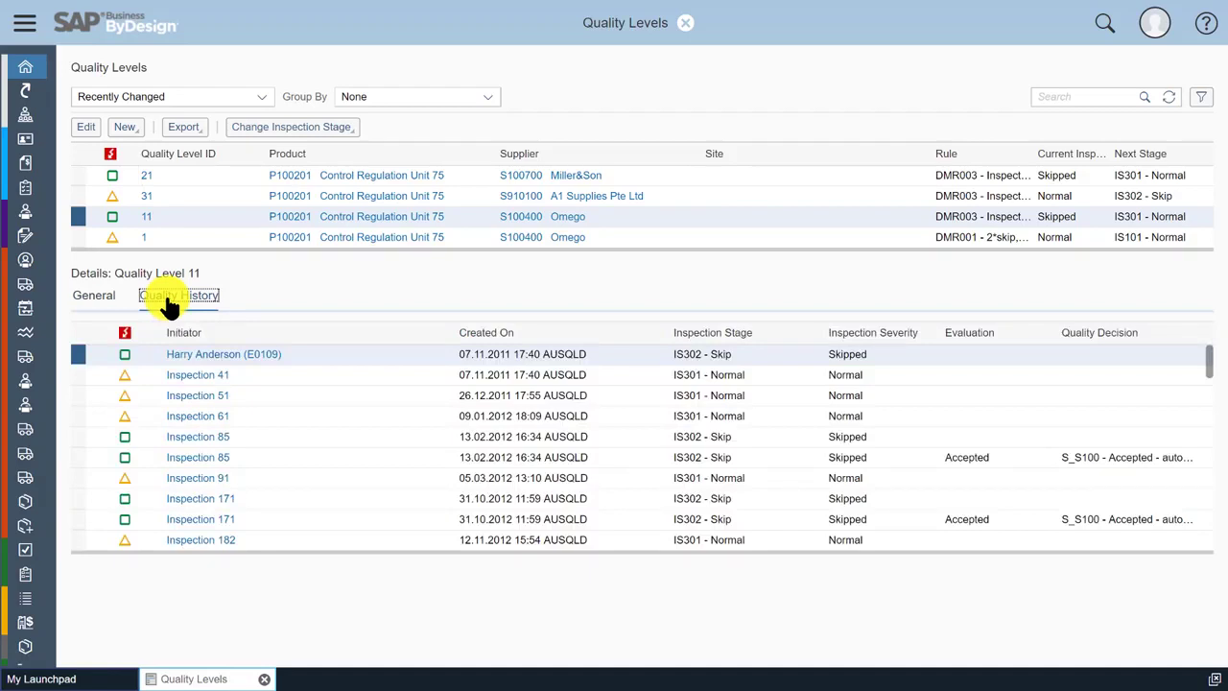
pyautogui.click(354, 128)
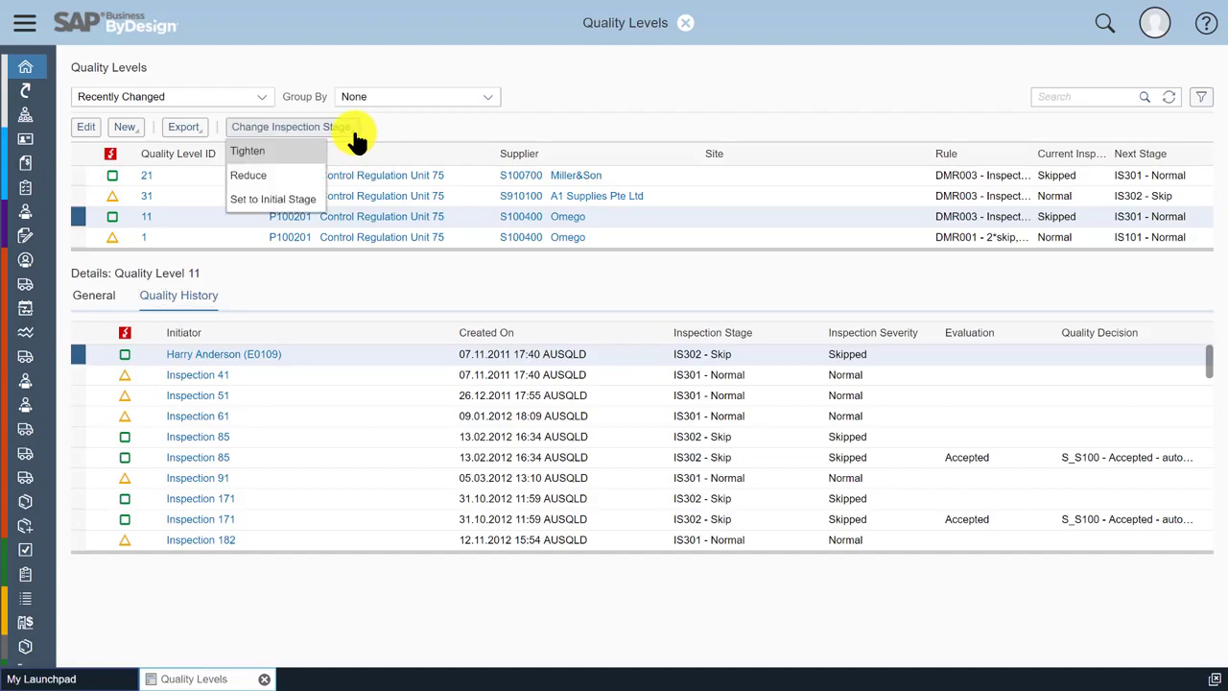